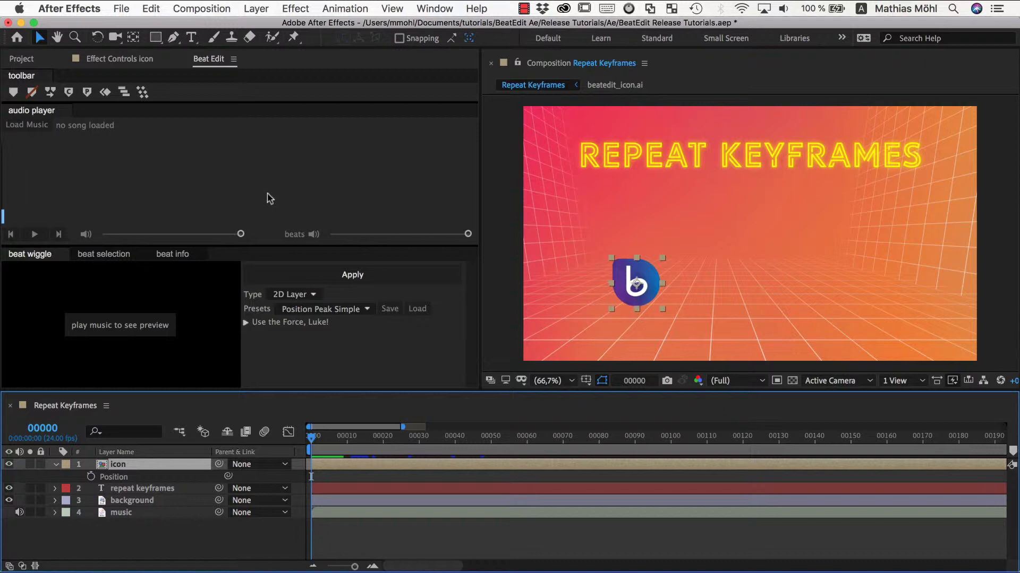
Step: Open the Squash and Stretch Pro panel from Window > Extensions
mouse_move(310, 438)
mouse_down()
mouse_move(539, 436)
mouse_move(313, 452)
mouse_up()
click(435, 9)
mouse_move(464, 84)
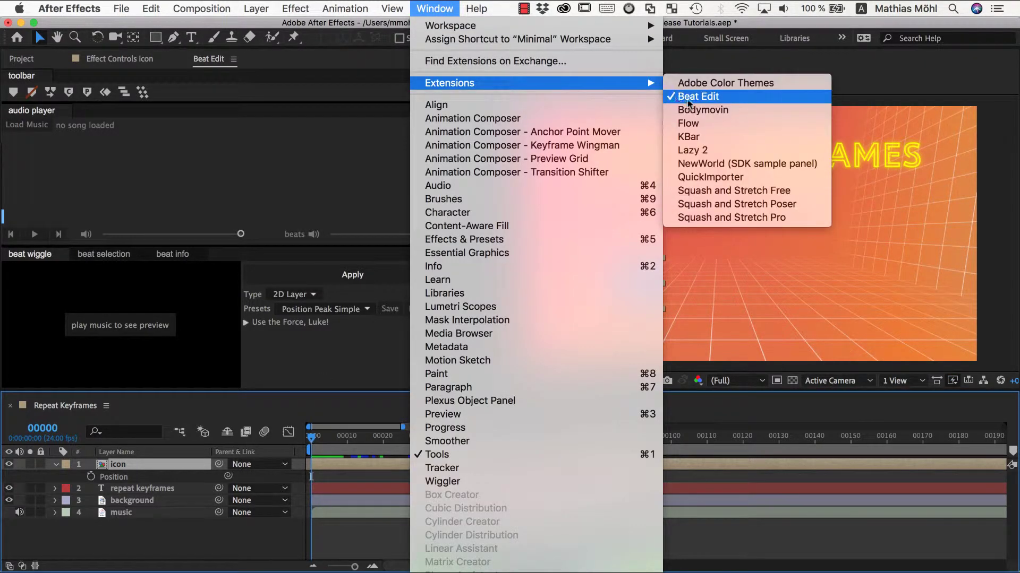
click(710, 218)
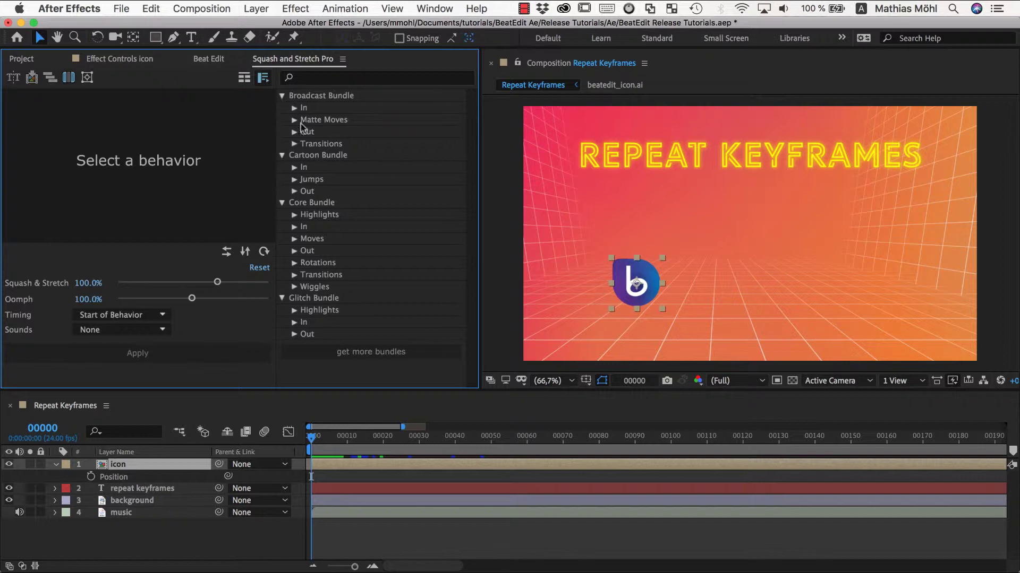
Step: Apply the Cartoon Bundle > Jumps > Jump Forward behavior to the icon layer
click(293, 180)
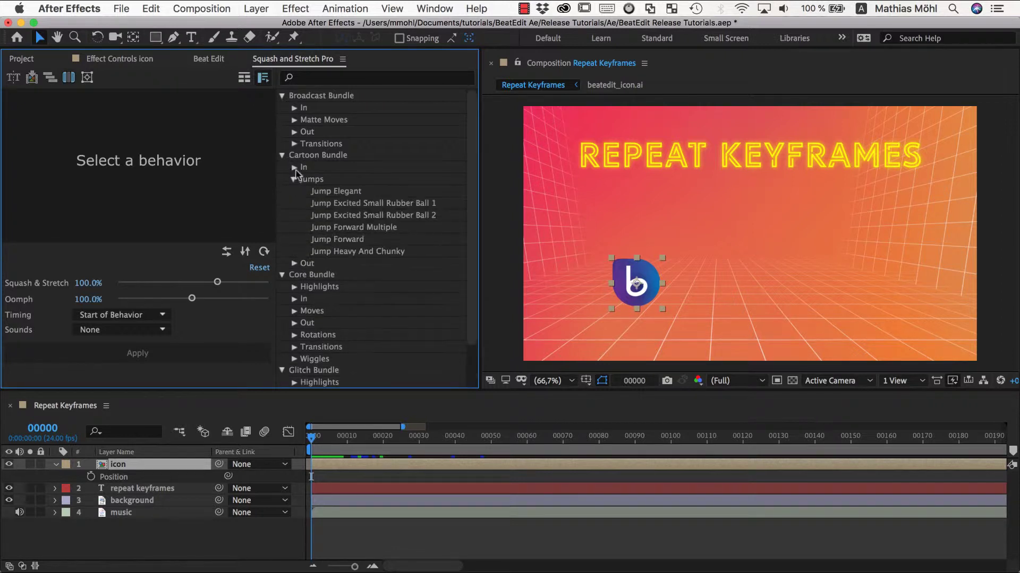
click(348, 239)
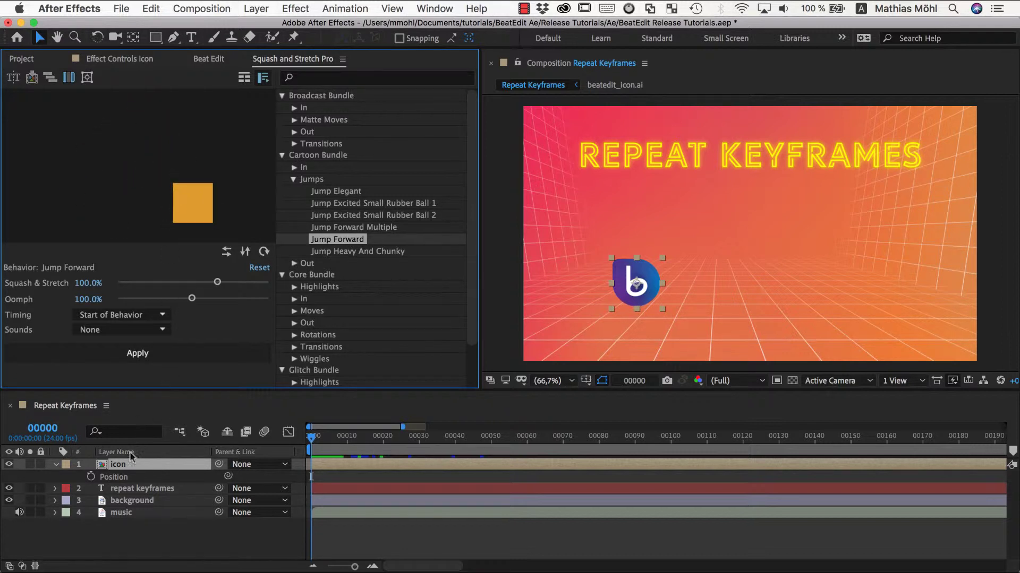
click(124, 465)
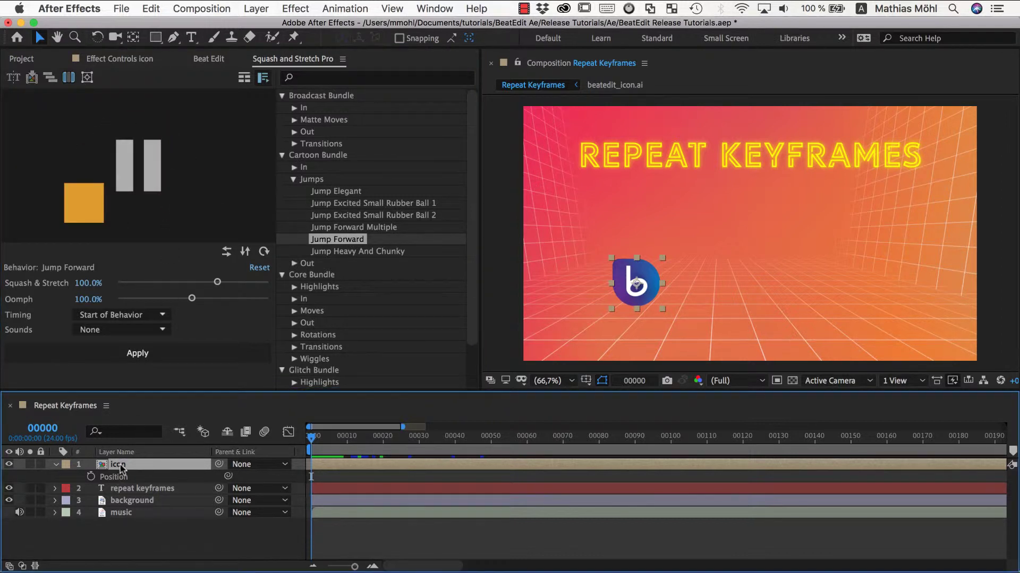
click(149, 355)
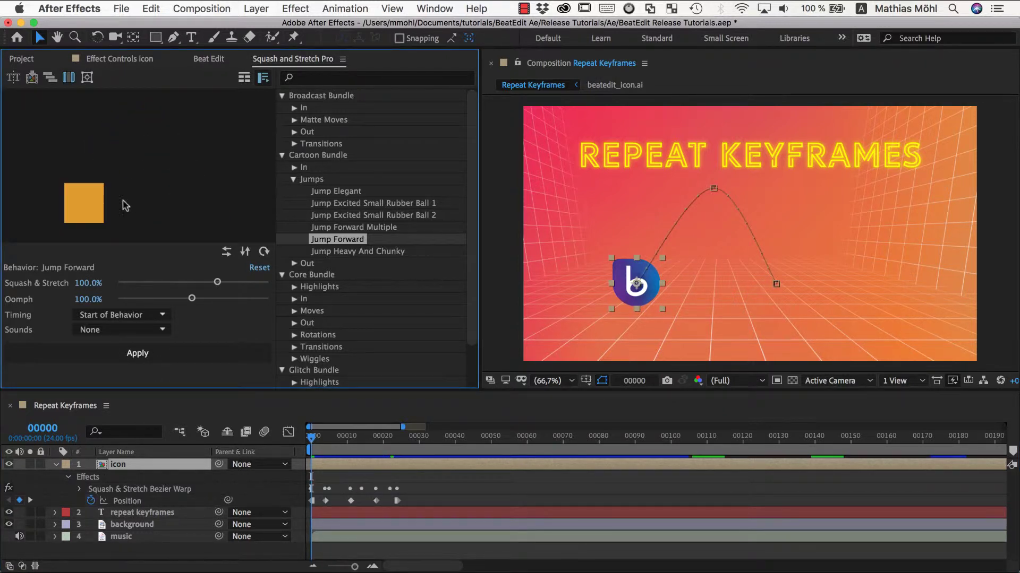
click(601, 282)
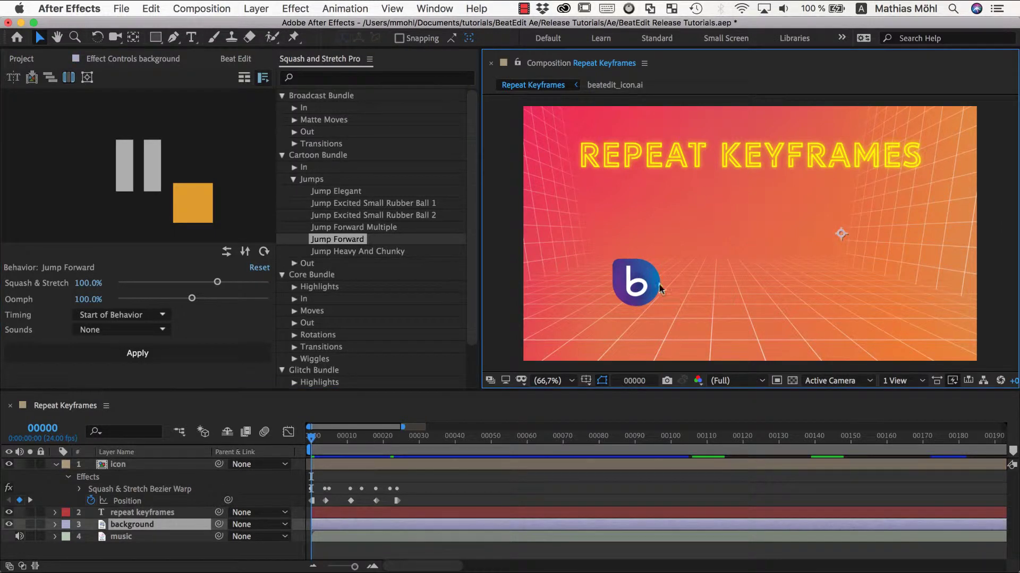
Step: Close the Squash and Stretch Pro panel and expand the icon's Bezier Warp and Position properties
click(369, 59)
click(393, 72)
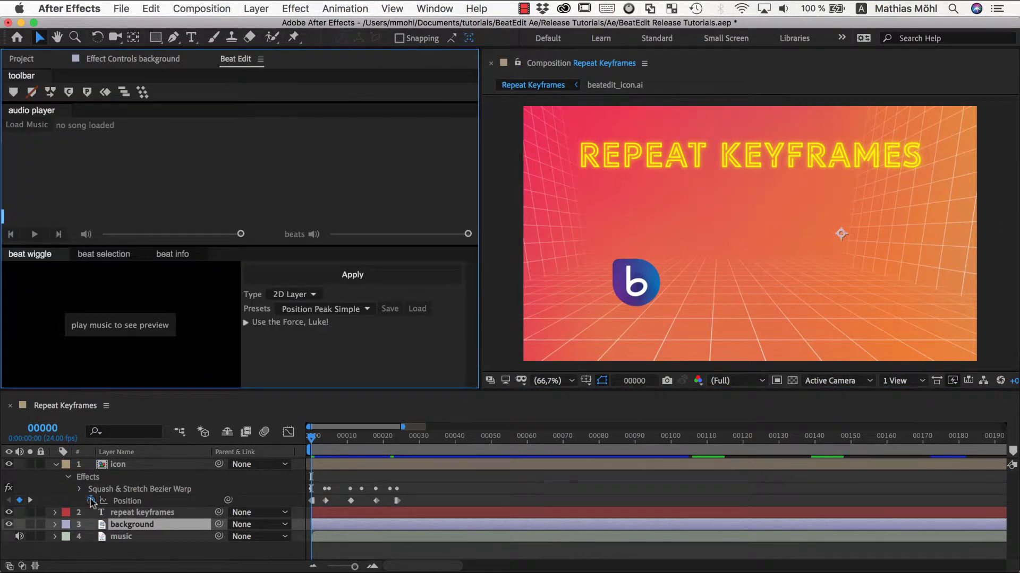
click(80, 489)
scroll(430, 512, down, 8)
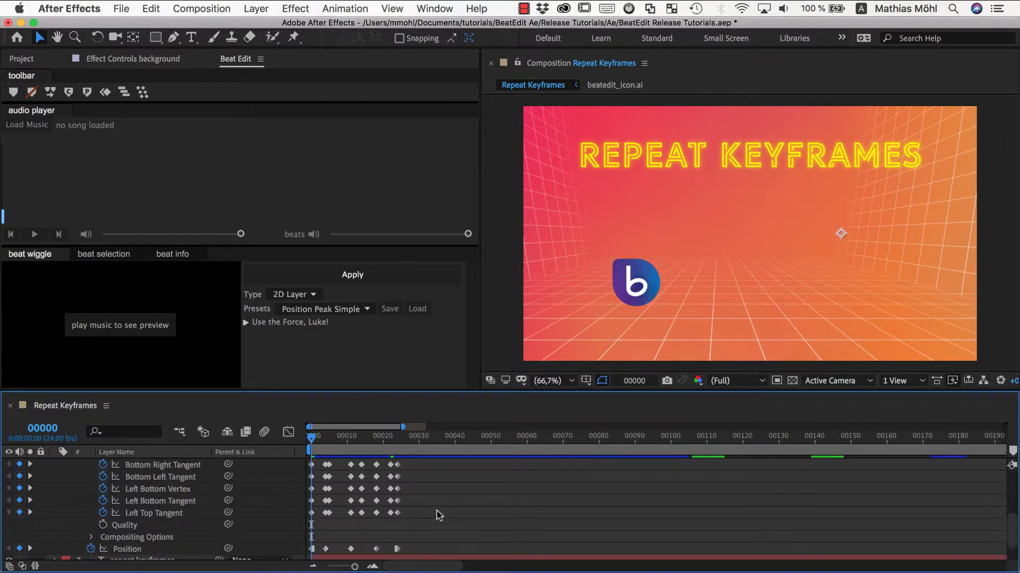
click(128, 518)
scroll(151, 510, up, 6)
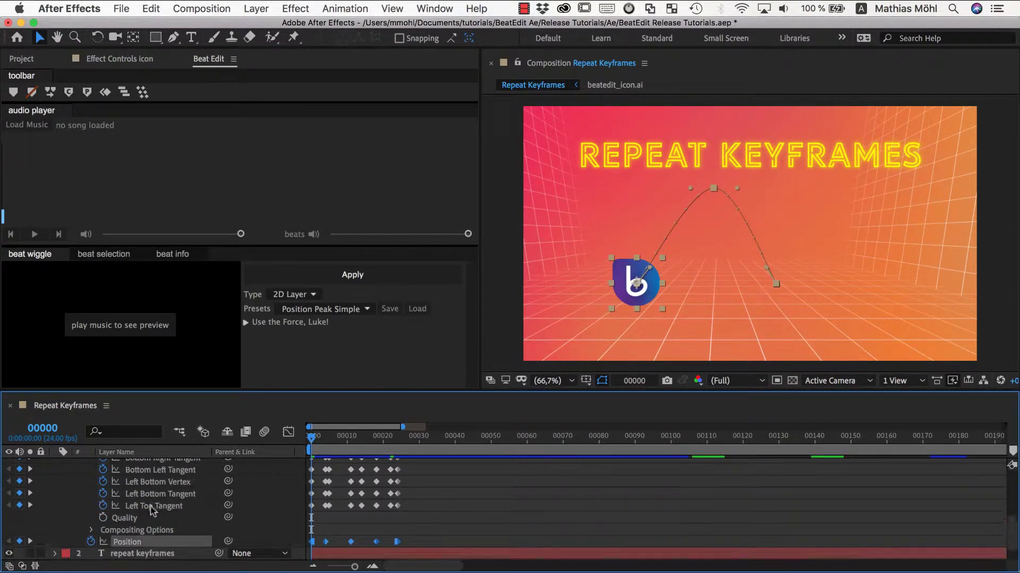
click(138, 489)
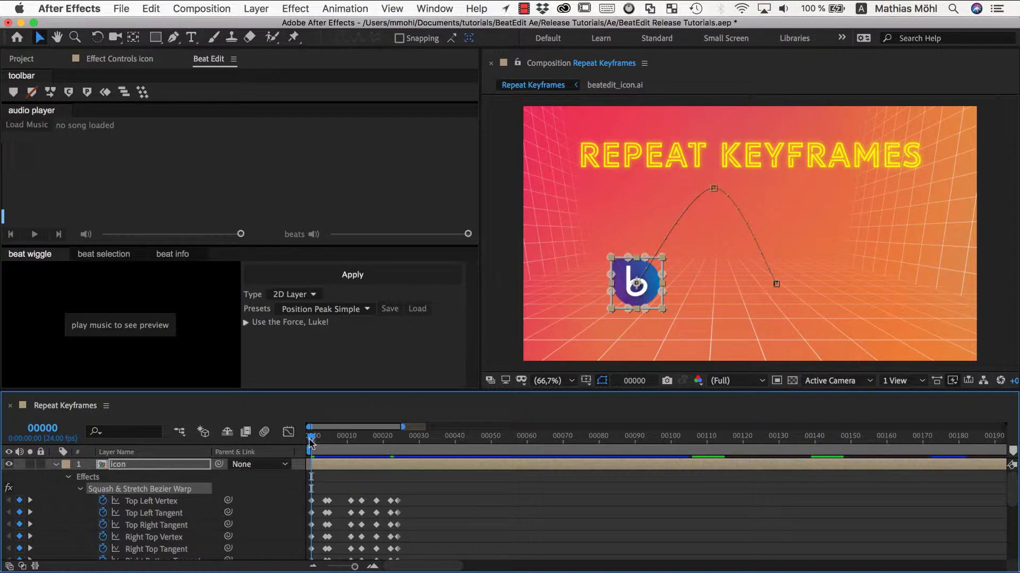
Step: Preview the jump, stopping at frame 30, then return the current time to the start
key(space)
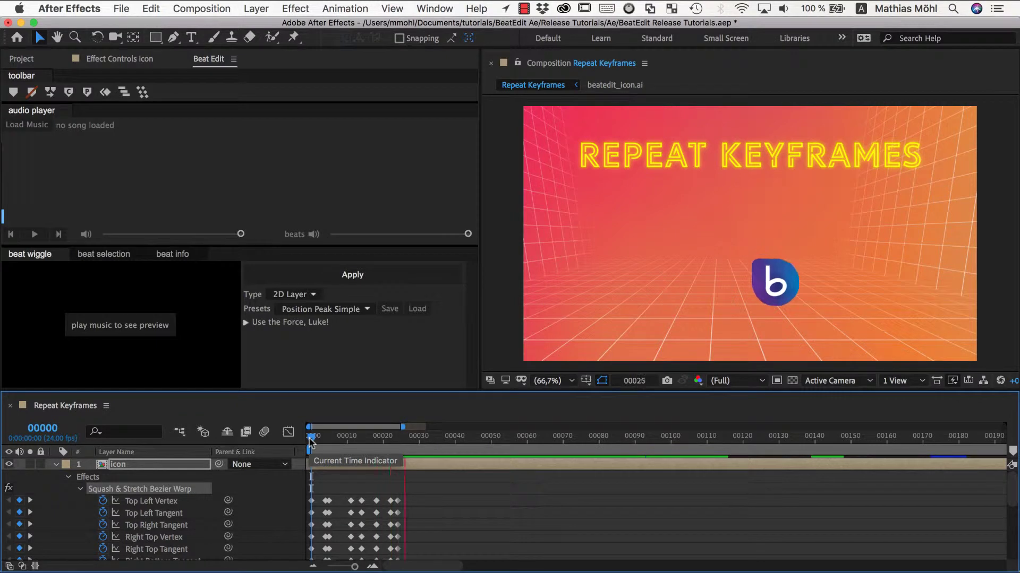
key(space)
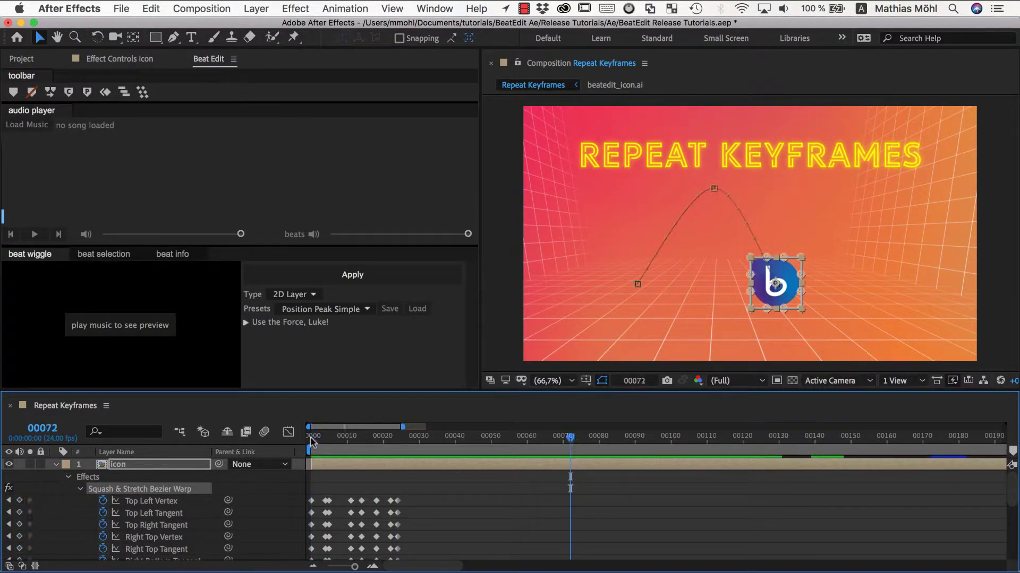
key(space)
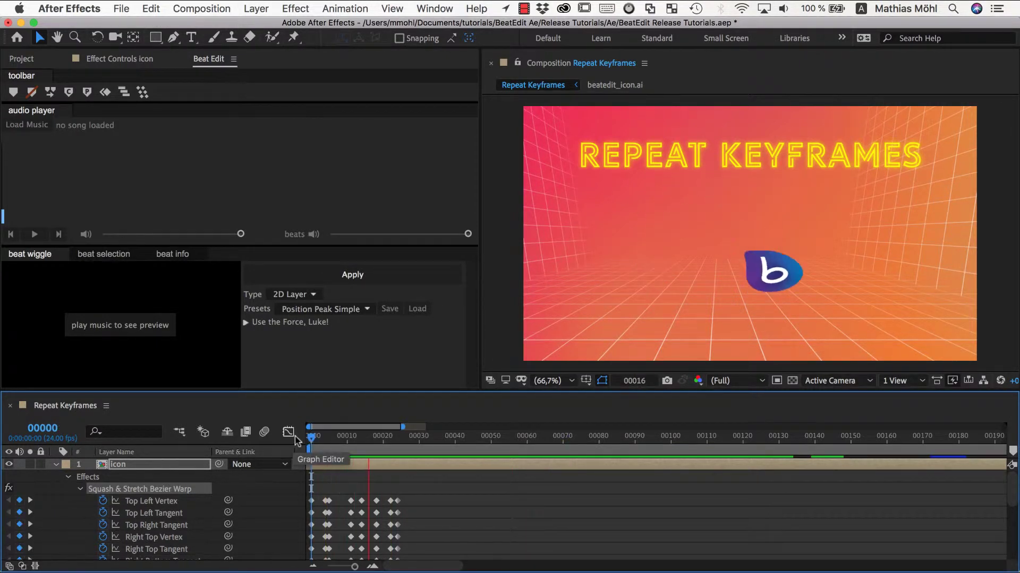
key(space)
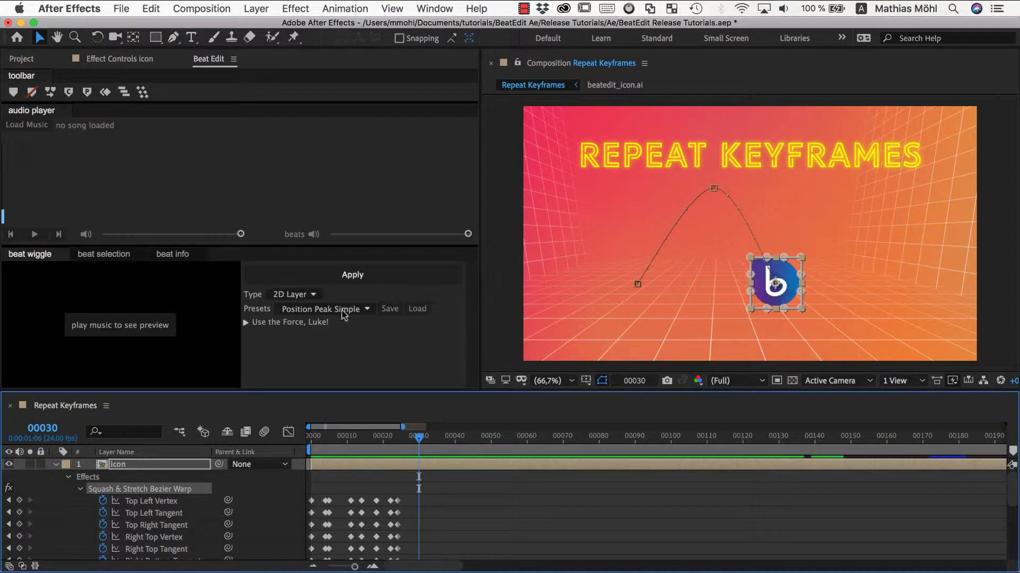
drag(313, 440, 310, 439)
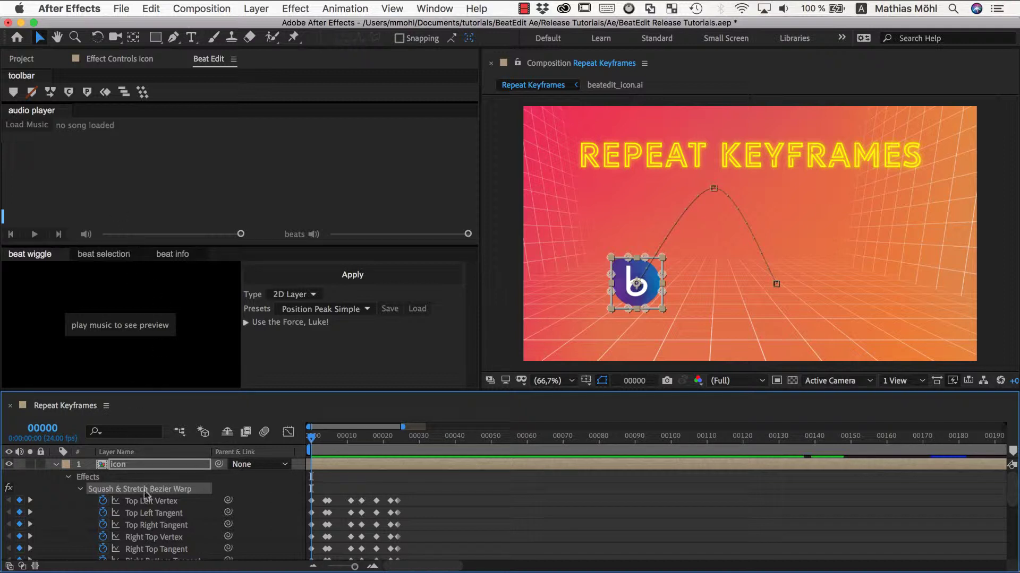
scroll(147, 497, down, 5)
click(125, 554)
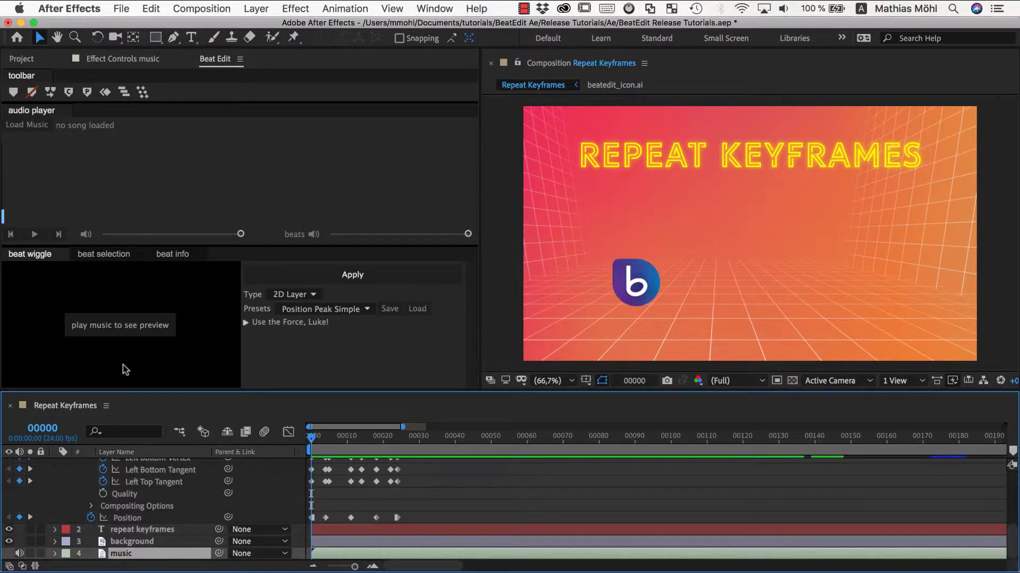
Step: Load the music track into Beat Edit and create beat markers from it
click(23, 127)
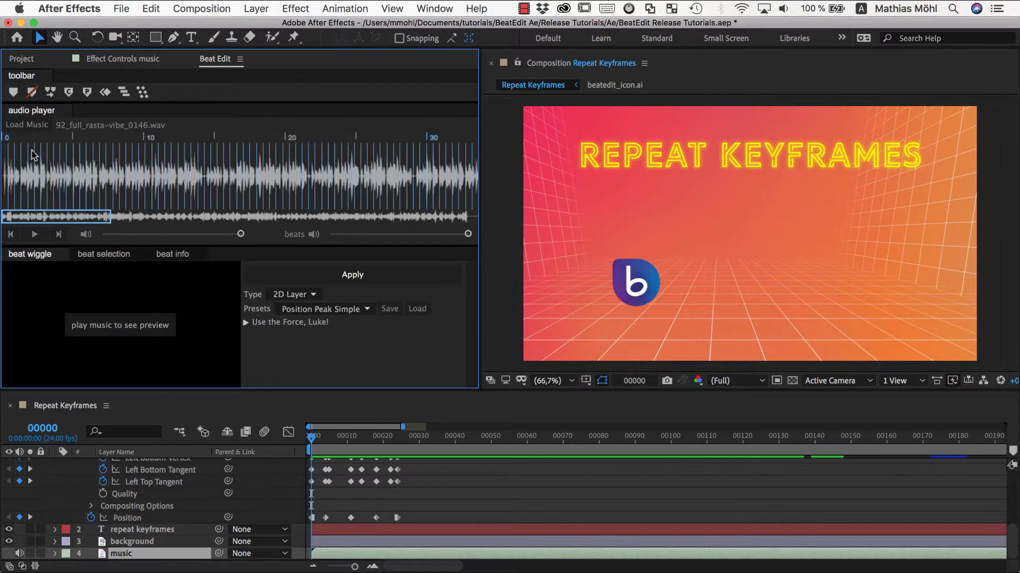
click(440, 490)
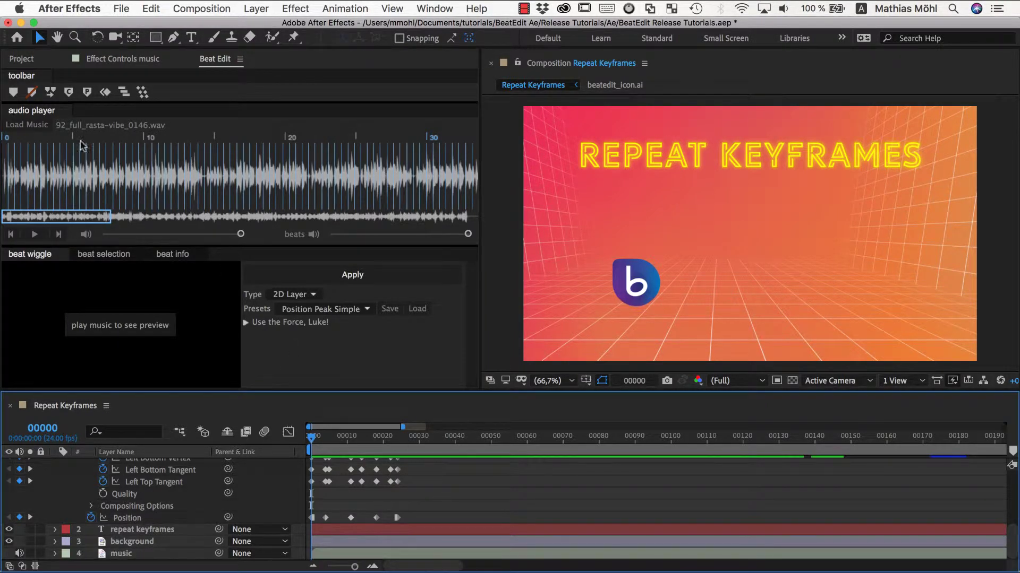
click(14, 91)
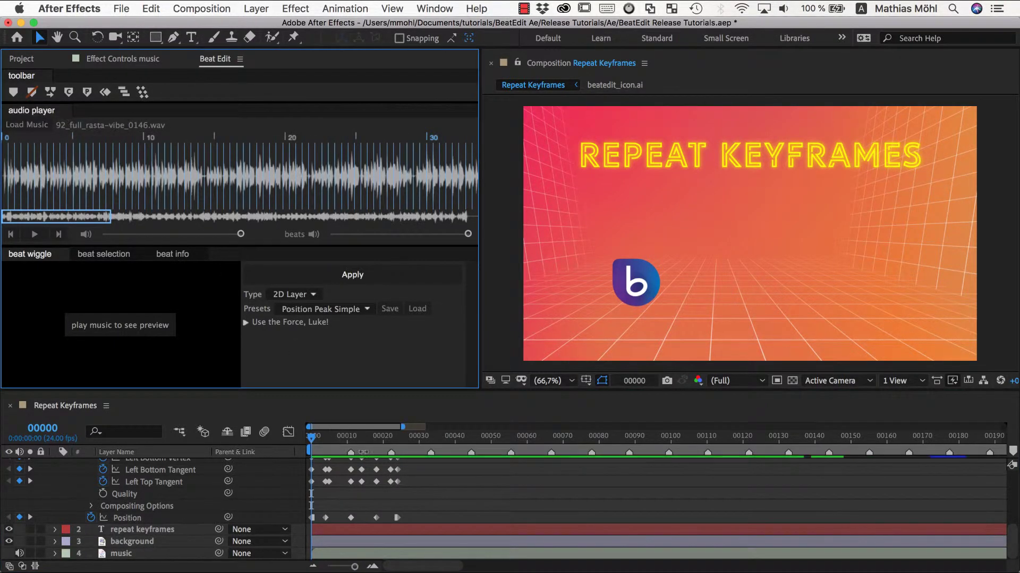
Step: Preview the icon's animation against the beat markers from the first frame
scroll(462, 494, up, 5)
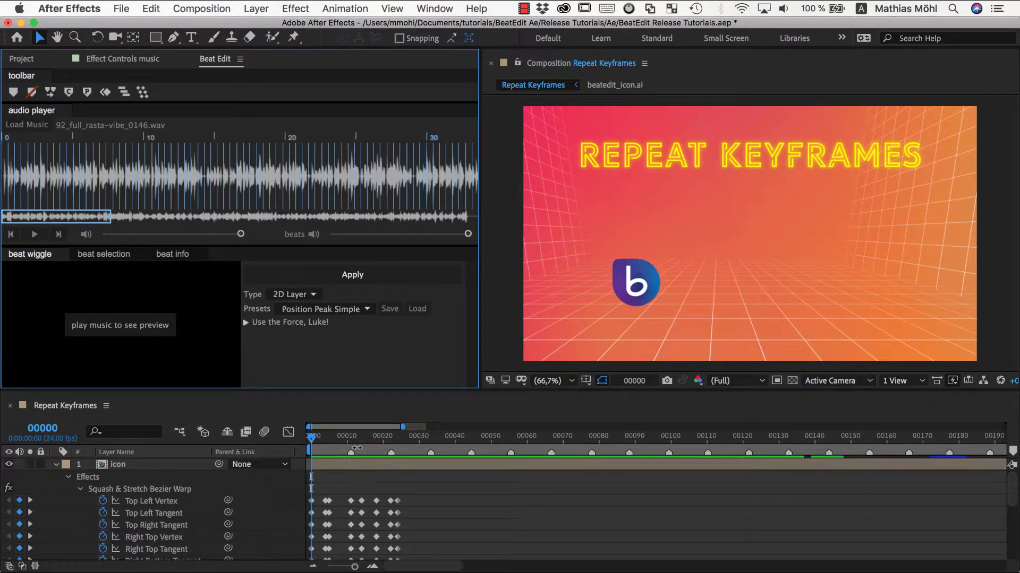
click(311, 437)
key(space)
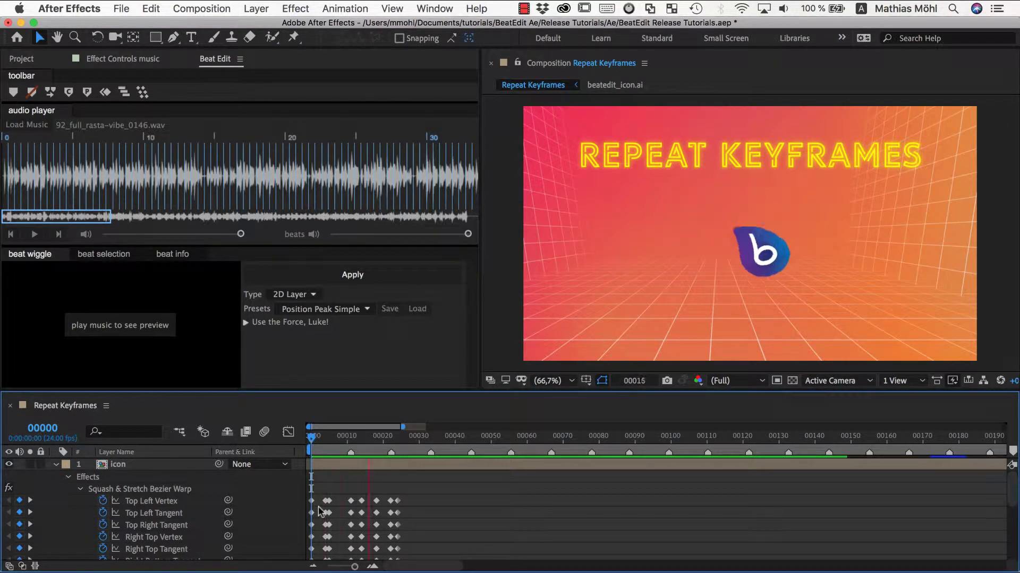
key(space)
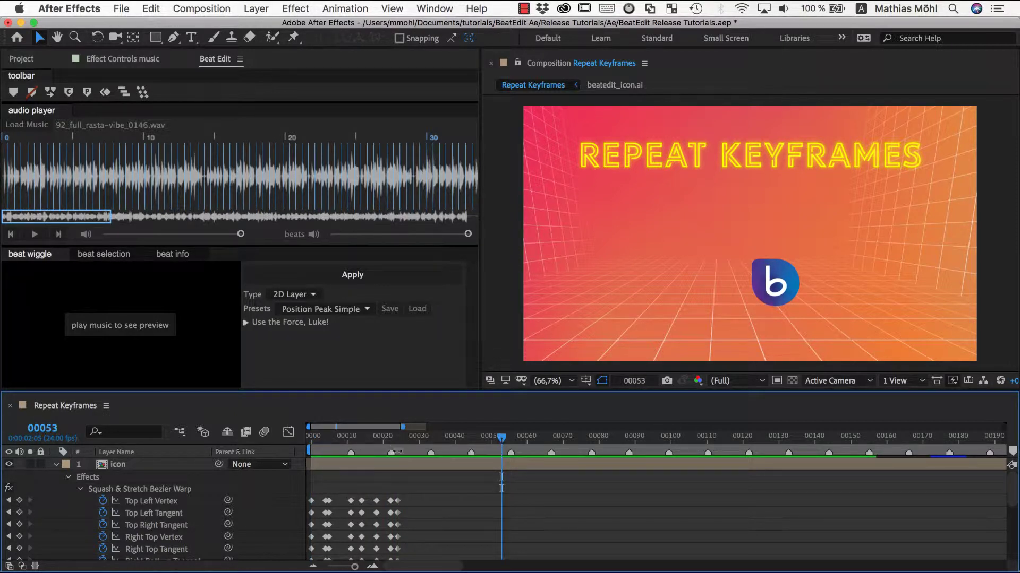
key(Home)
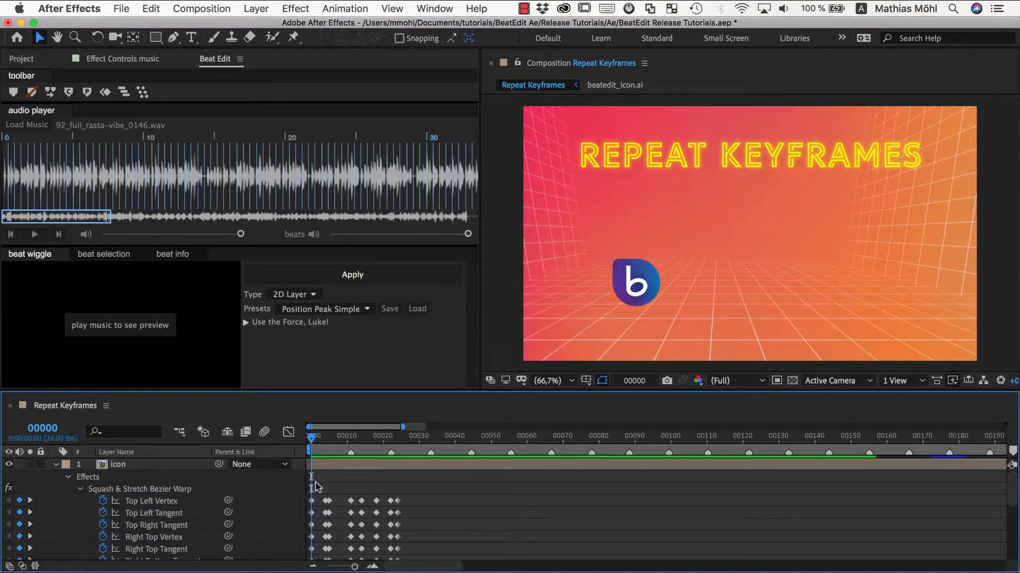
key(space)
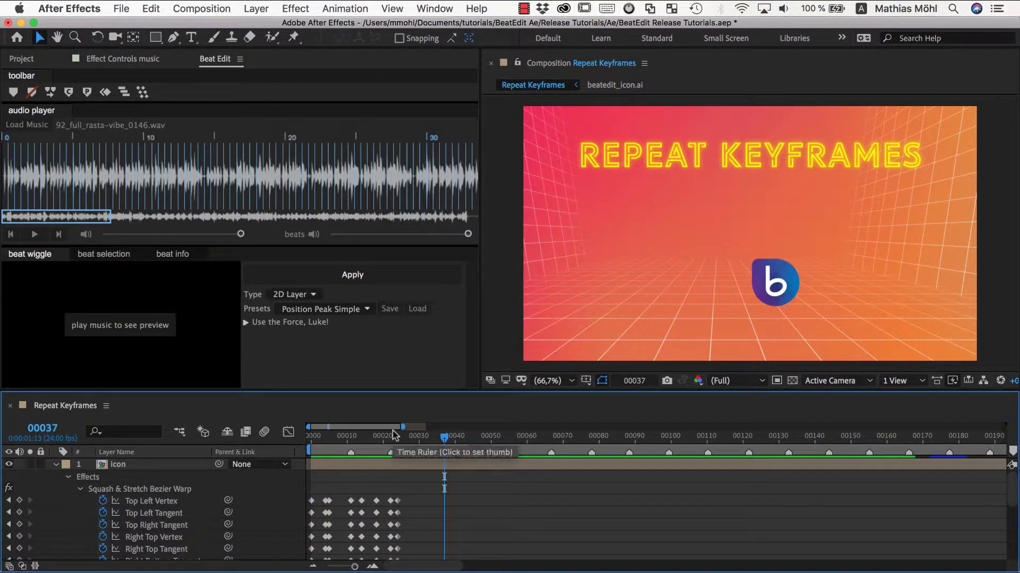
Step: Shift the icon's Squash & Stretch keyframes later to line up with the frame 22 marker
drag(386, 437, 391, 437)
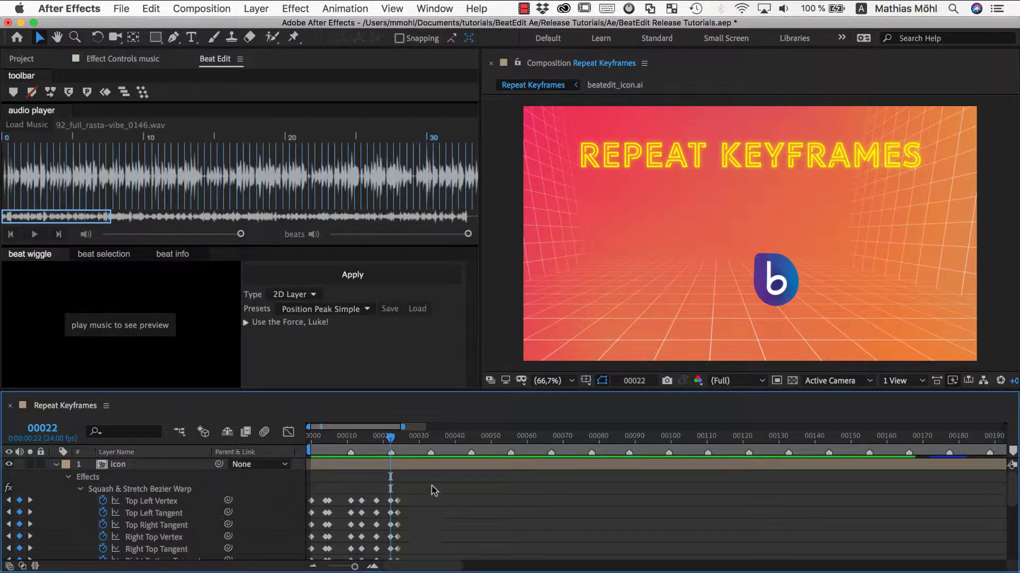
drag(432, 489, 306, 531)
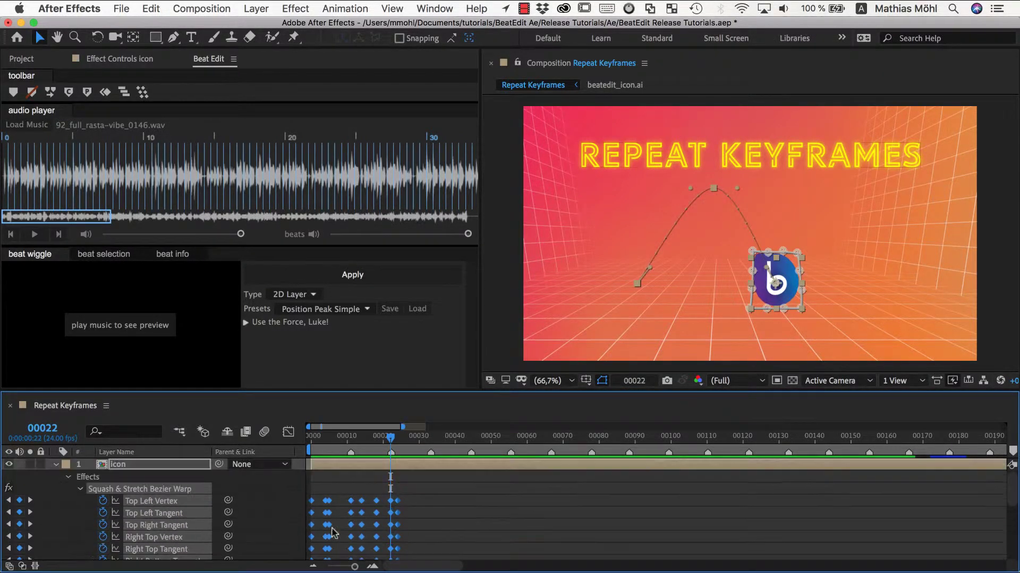
drag(351, 504, 407, 505)
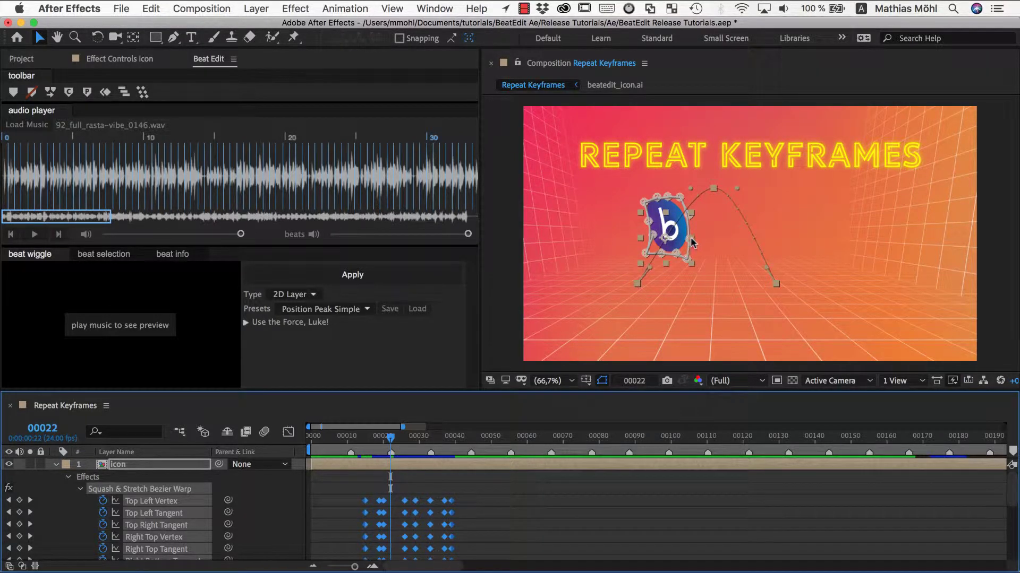
Step: Preview the shifted jump, inspect poses around frame 22, and reselect the keyframes
drag(390, 439, 298, 457)
key(space)
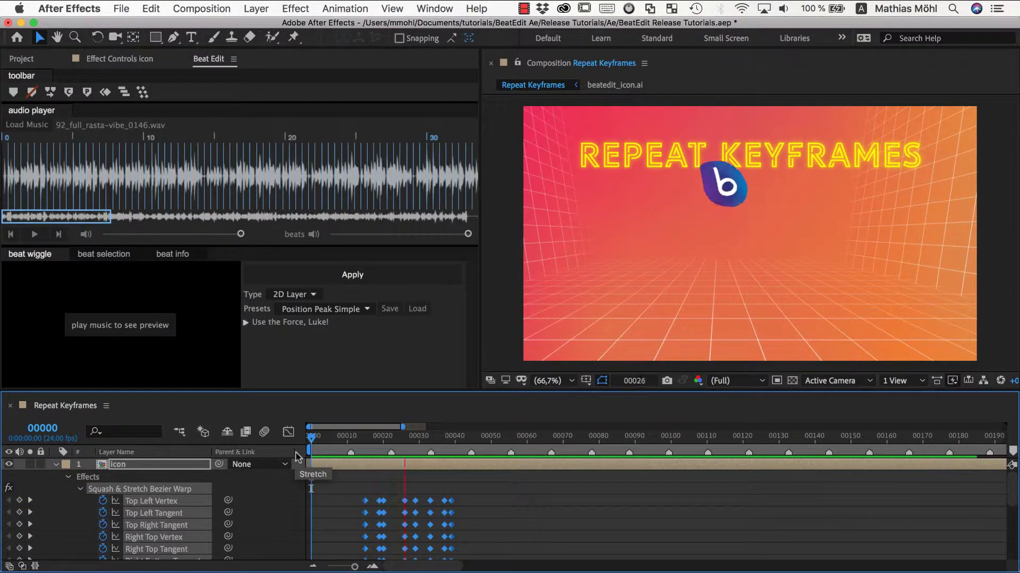
key(space)
drag(304, 449, 315, 450)
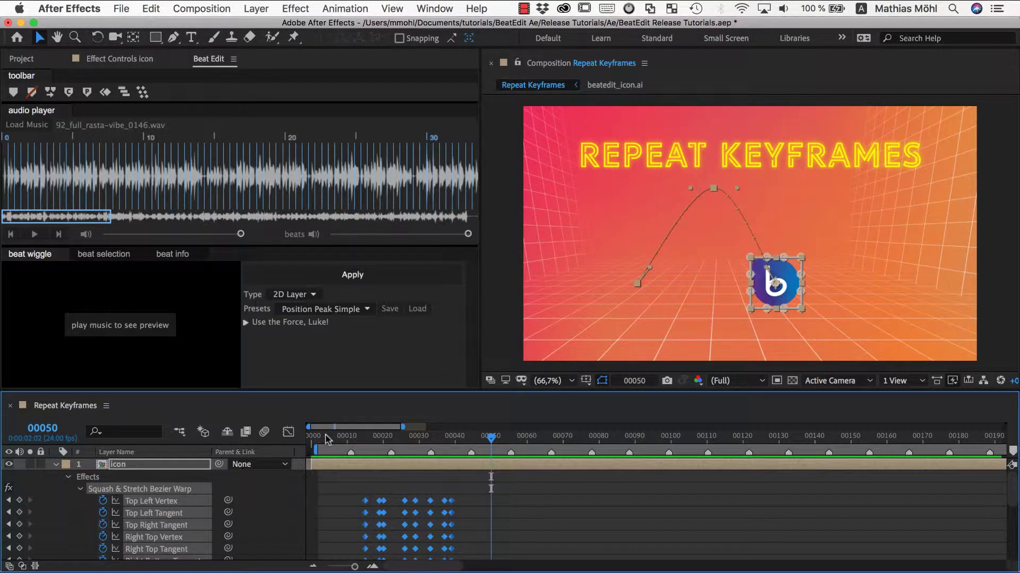
key(Home)
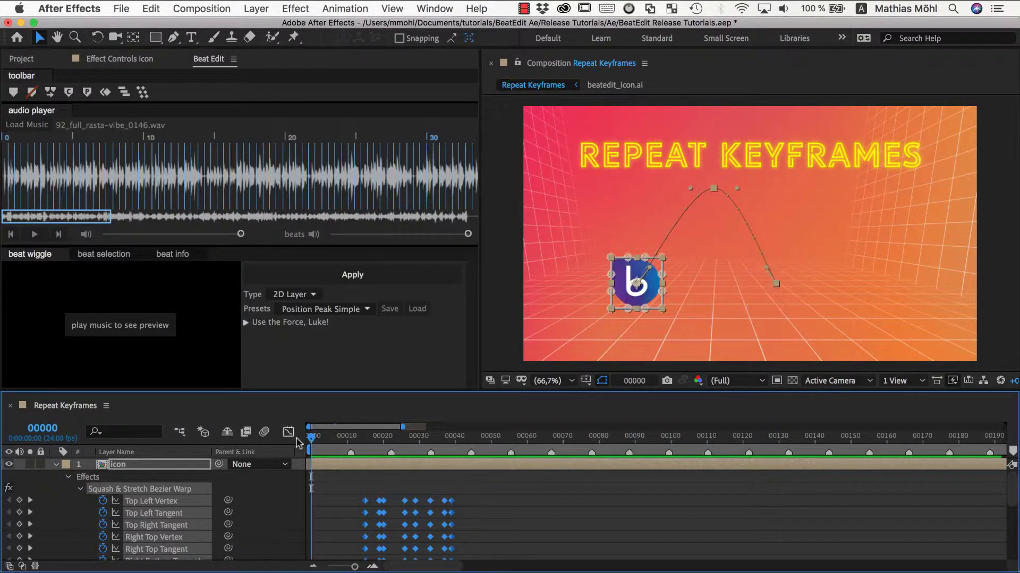
key(space)
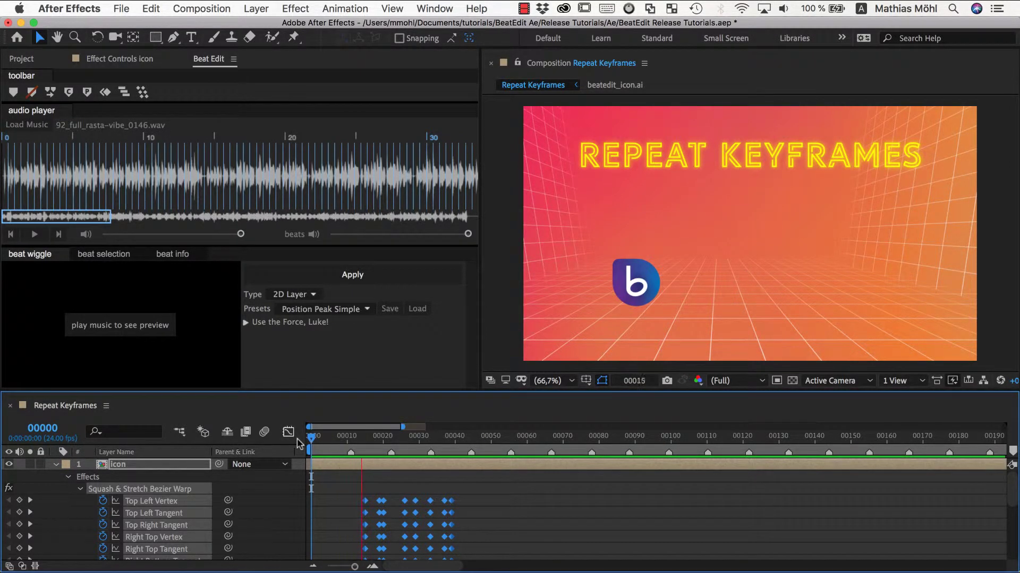
key(space)
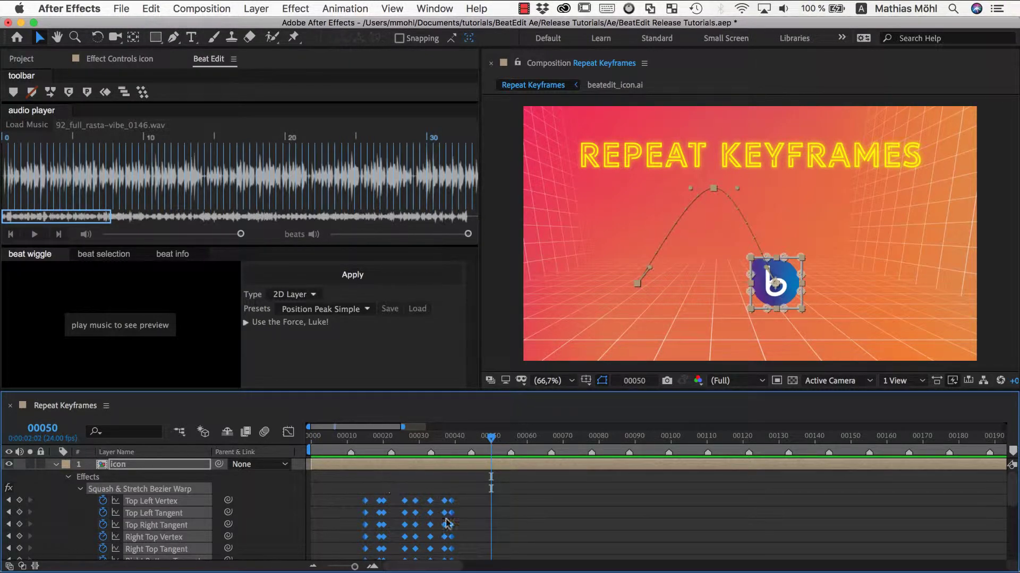
mouse_move(396, 436)
mouse_down()
mouse_move(357, 436)
mouse_move(391, 438)
mouse_up()
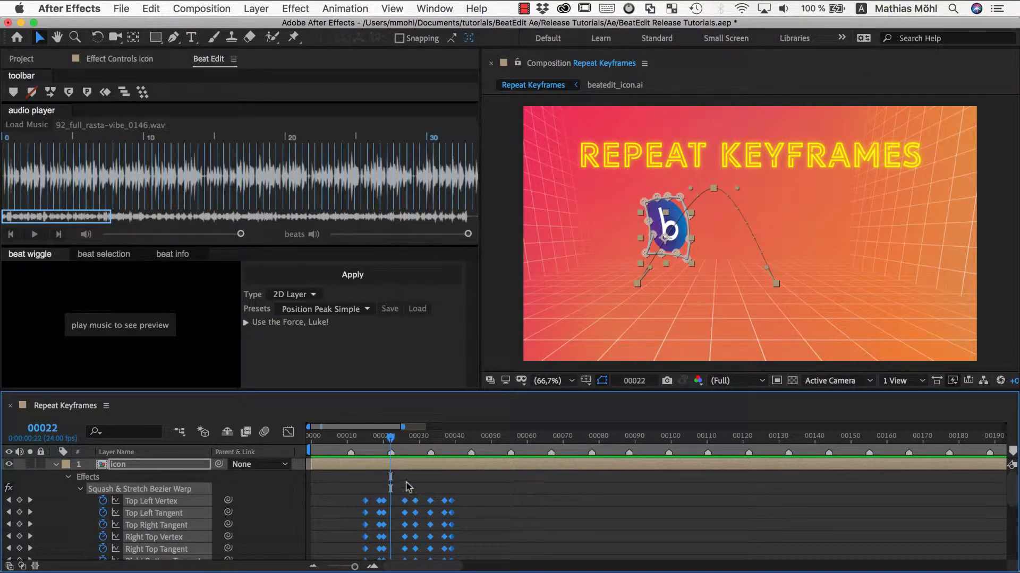
mouse_move(394, 443)
mouse_down()
mouse_move(375, 442)
mouse_move(391, 443)
mouse_up()
drag(353, 484, 465, 528)
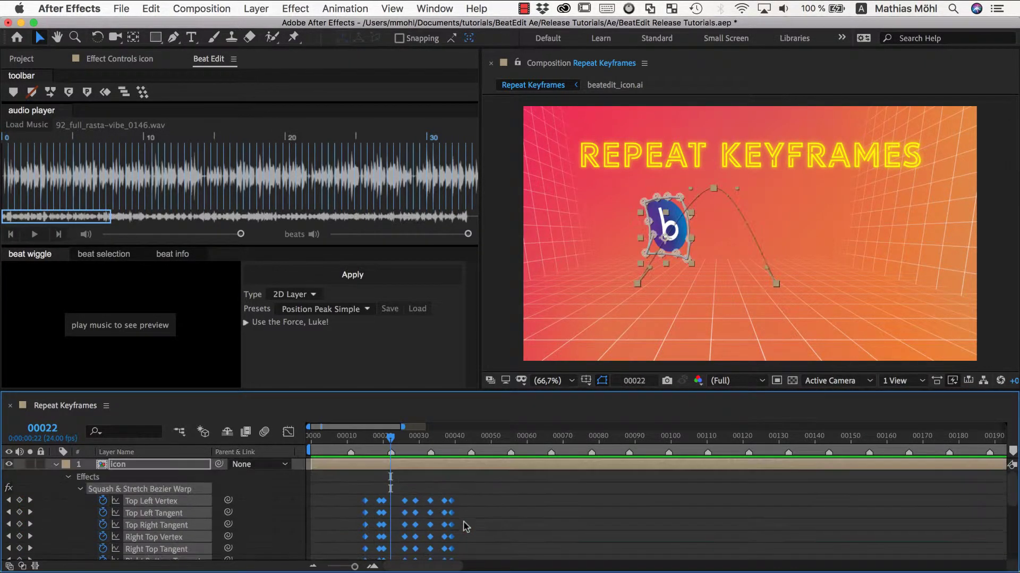
Step: Run BeatEdit Repeat Keyframes on comp markers with clip enabled, then return to frame 0
click(106, 93)
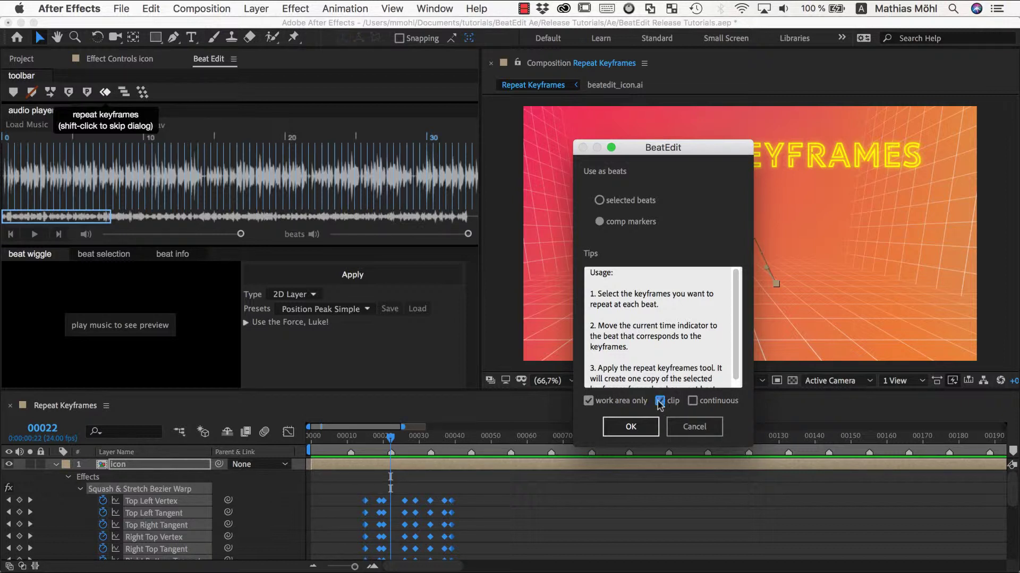
click(633, 427)
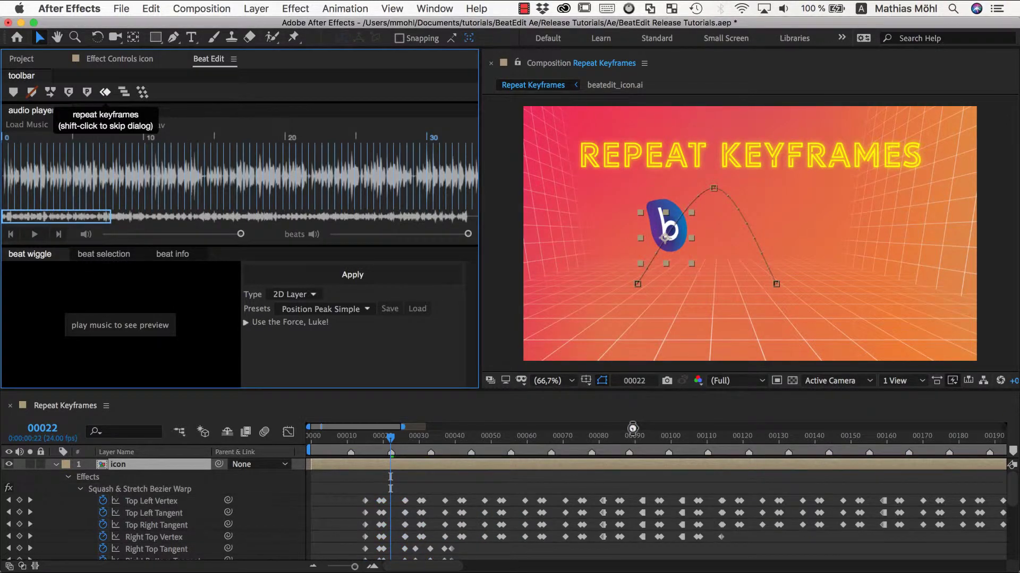
drag(390, 437, 303, 447)
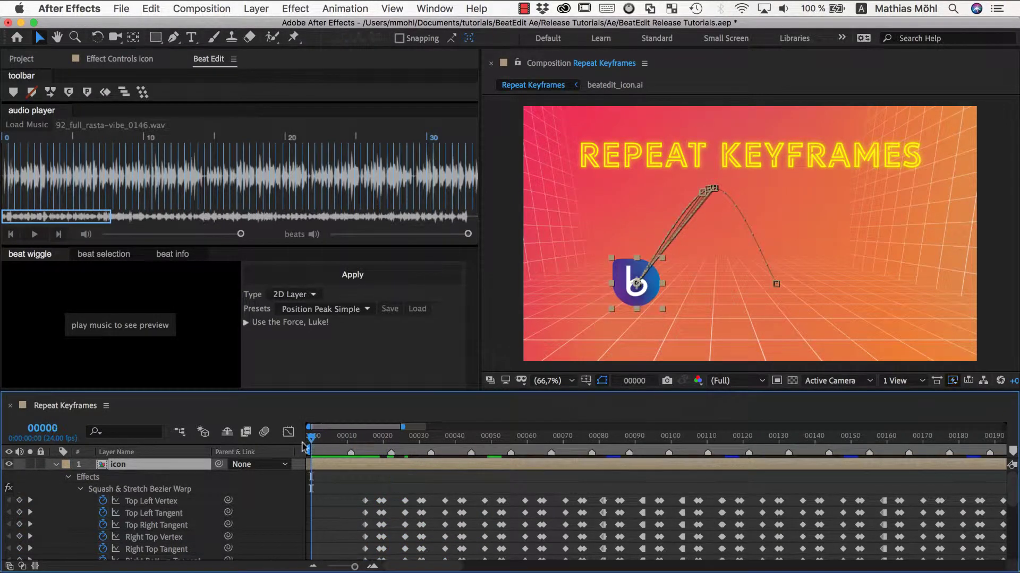
Step: Preview the clipped repeated hops, then undo the repeat with Ctrl+Z
key(space)
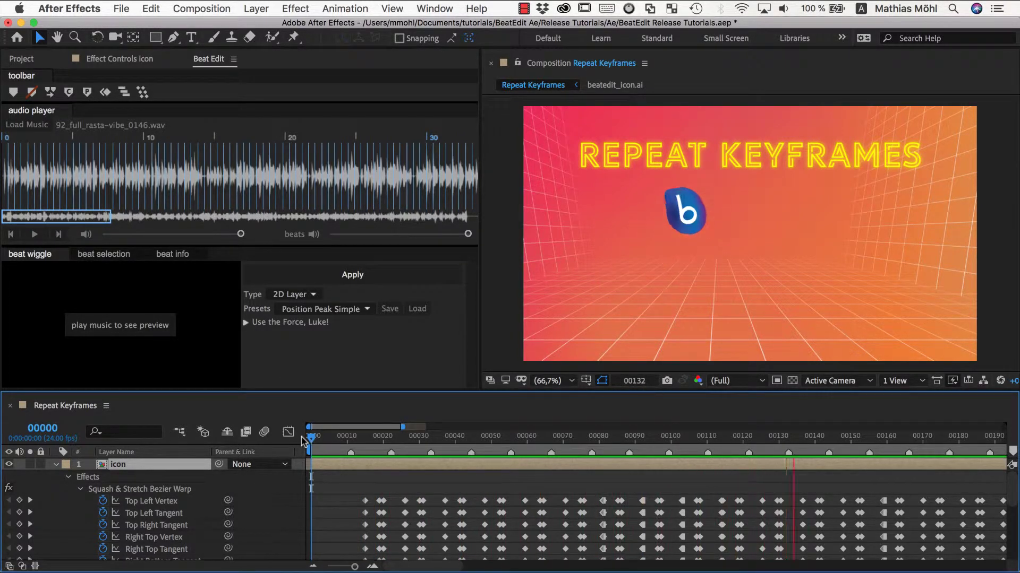
key(space)
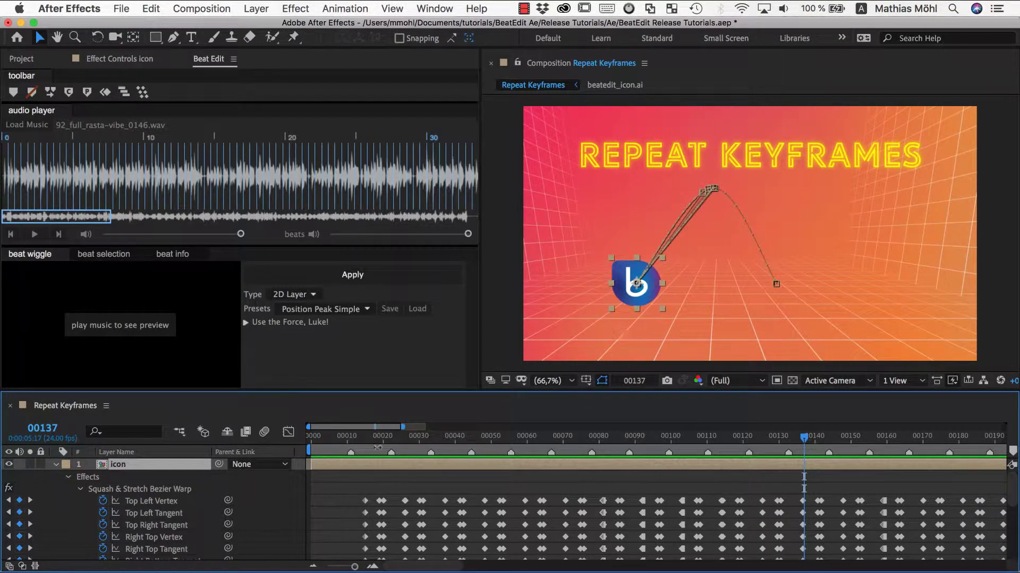
drag(356, 445, 380, 444)
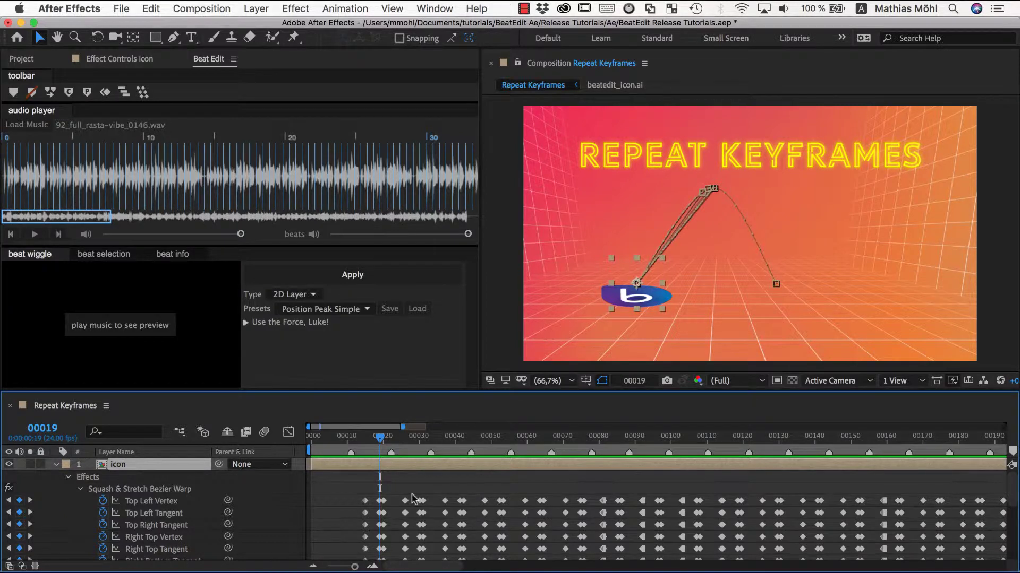
key(ctrl+z)
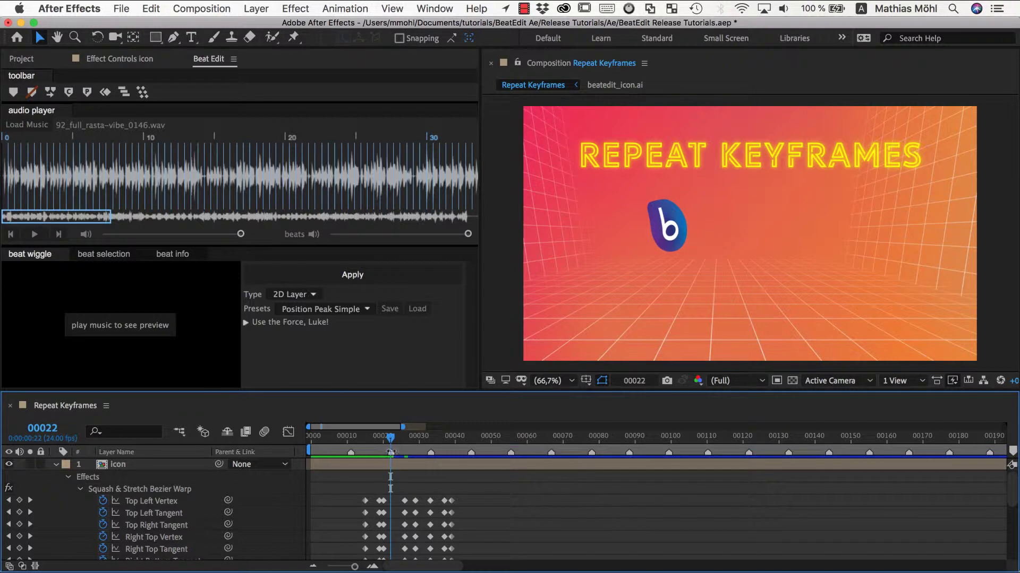
Step: Rerun Repeat Keyframes on the selected jump keyframes with clip unchecked and preview from frame 0
drag(356, 484, 457, 539)
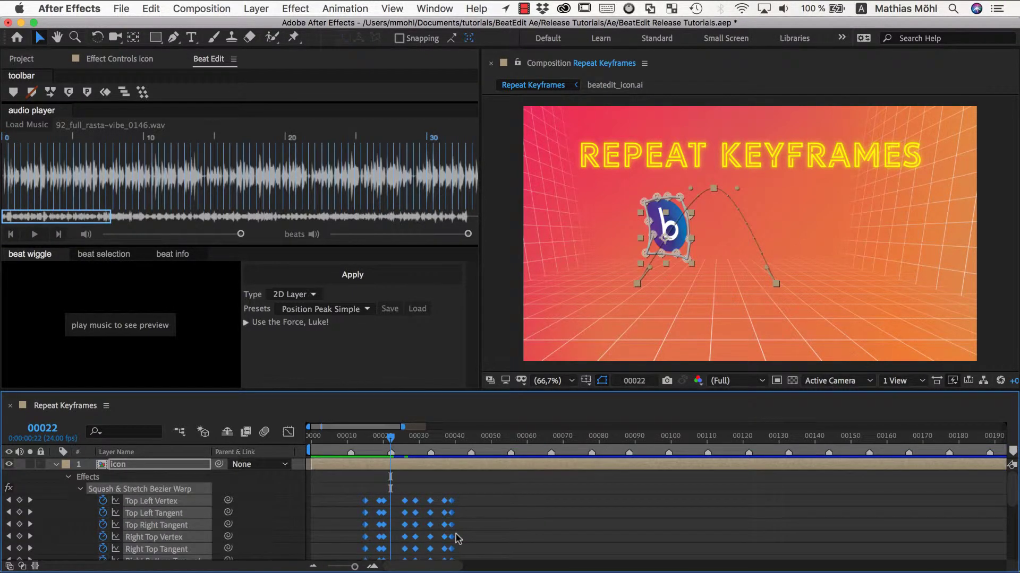
click(106, 93)
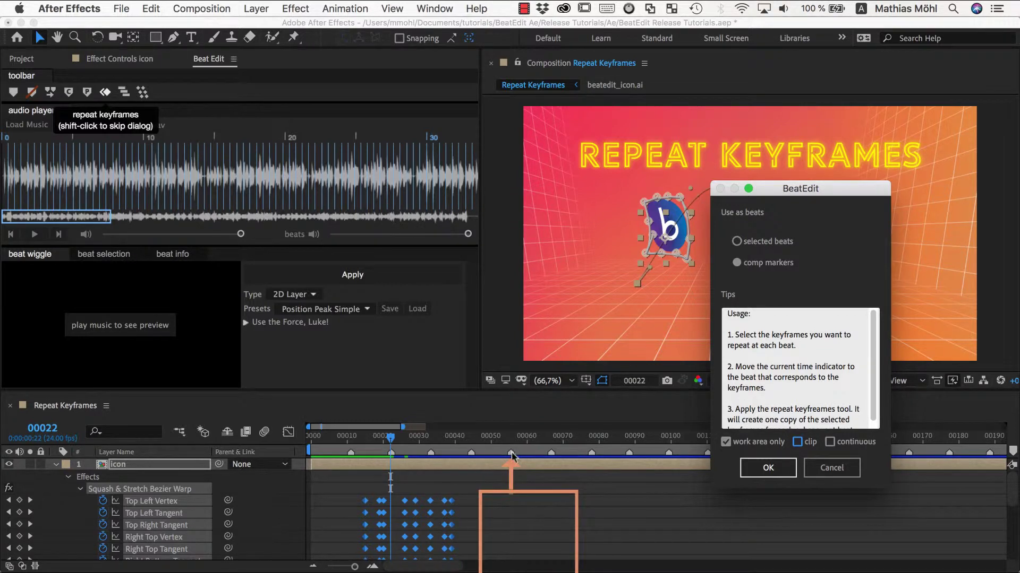
click(768, 468)
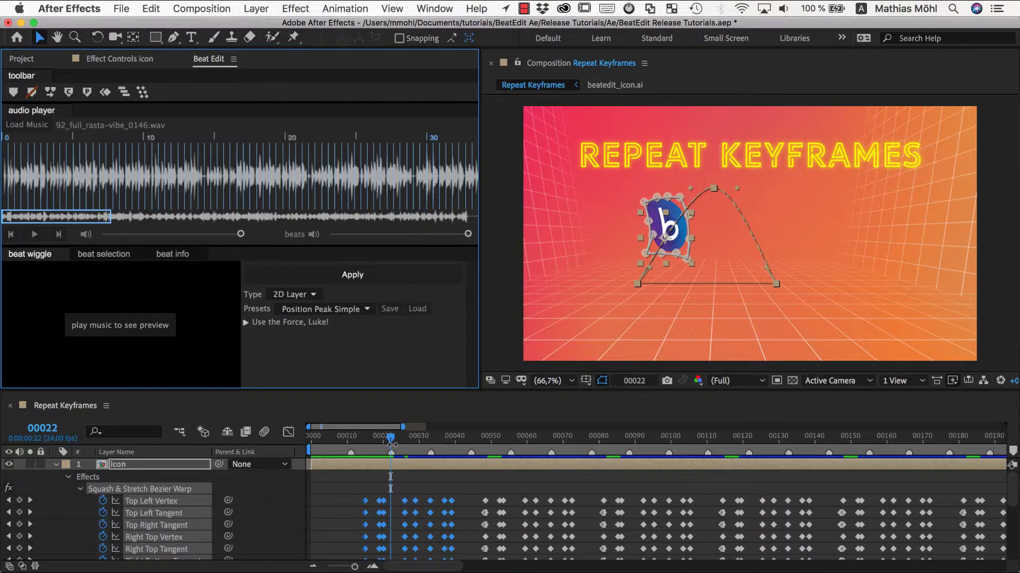
drag(392, 441, 309, 443)
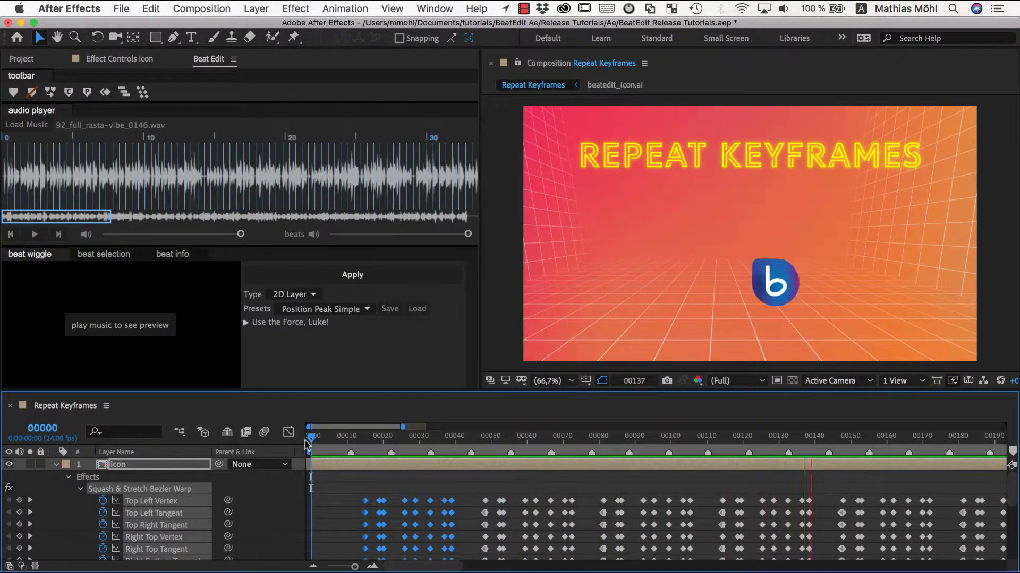
key(space)
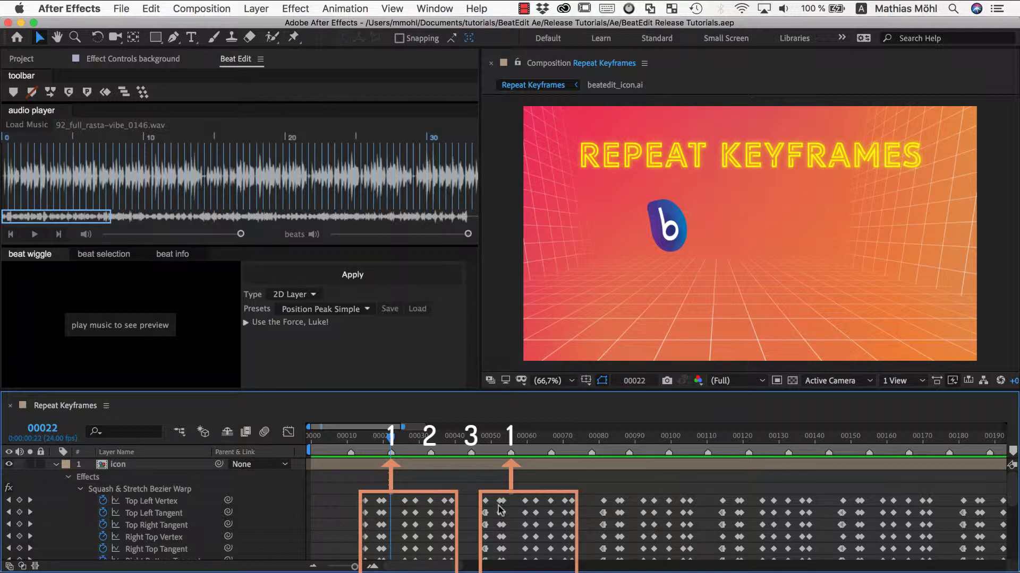
Step: Inspect the repeated keyframe spacing, then undo the unclipped repeat with Cmd+Z
mouse_move(499, 509)
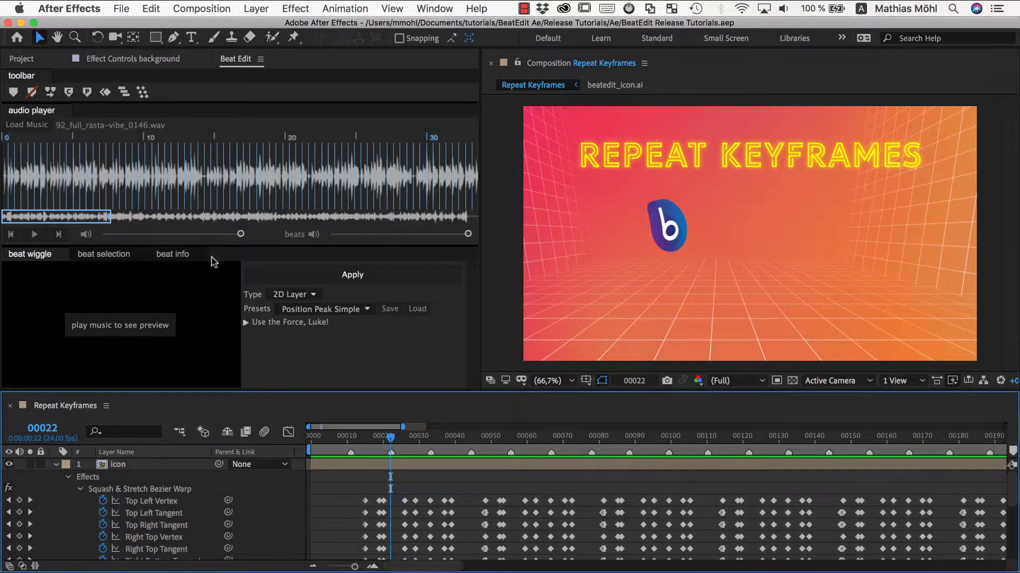
key(super+z)
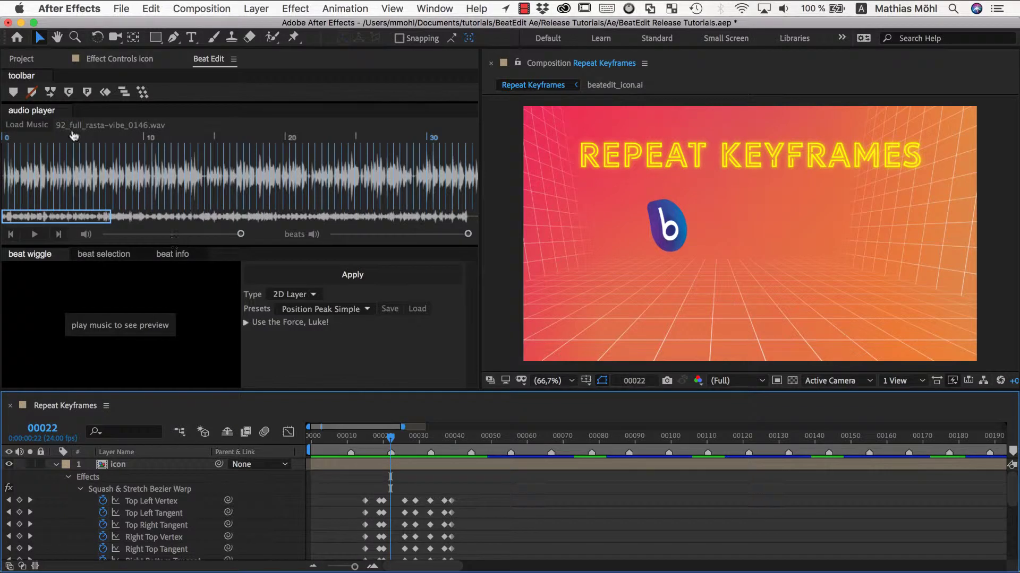
Step: Delete the existing comp markers and select 1 beat every 4, evenly, in Beat Edit
click(31, 94)
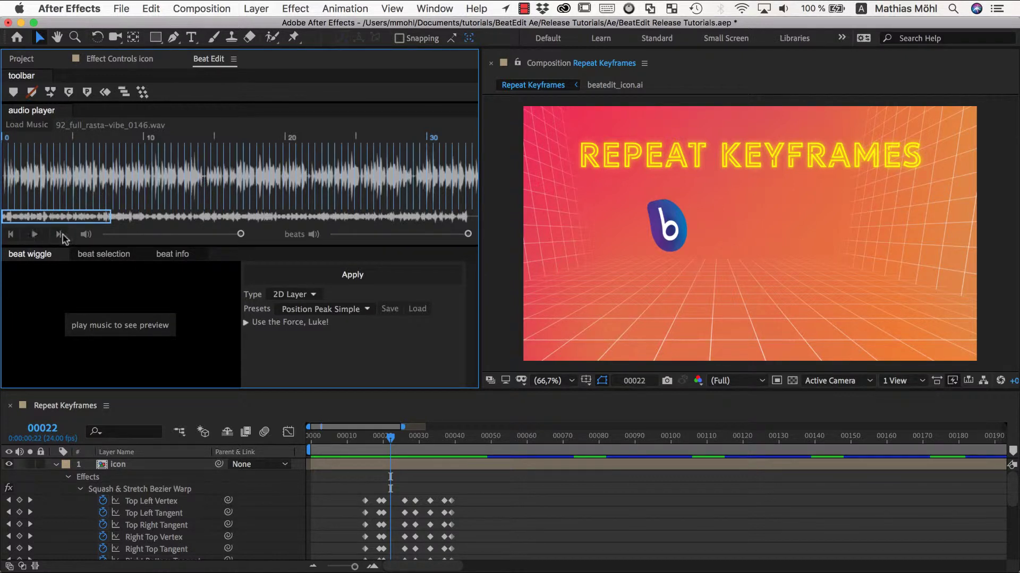
click(102, 256)
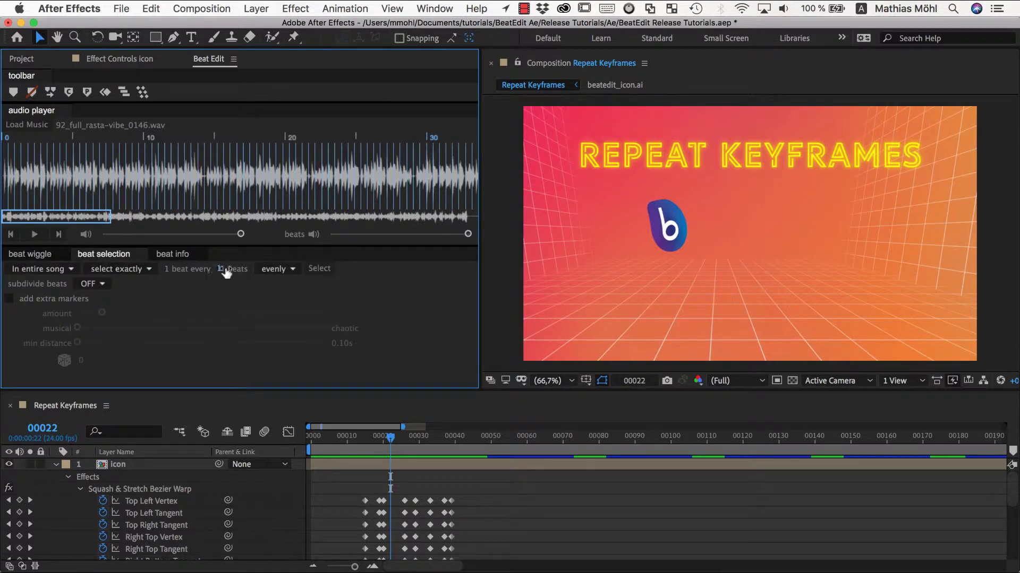
click(219, 268)
text(4)
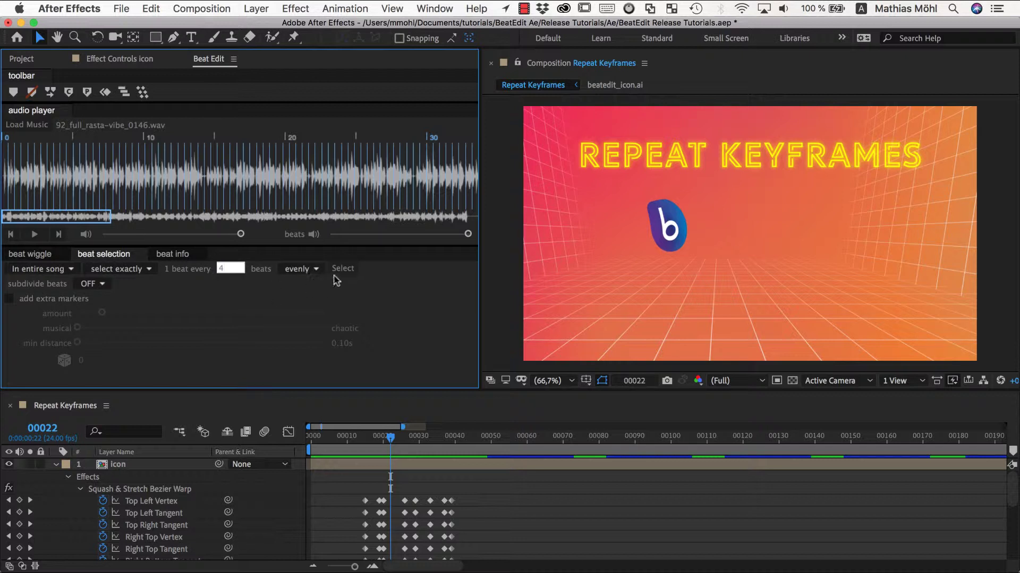
click(342, 268)
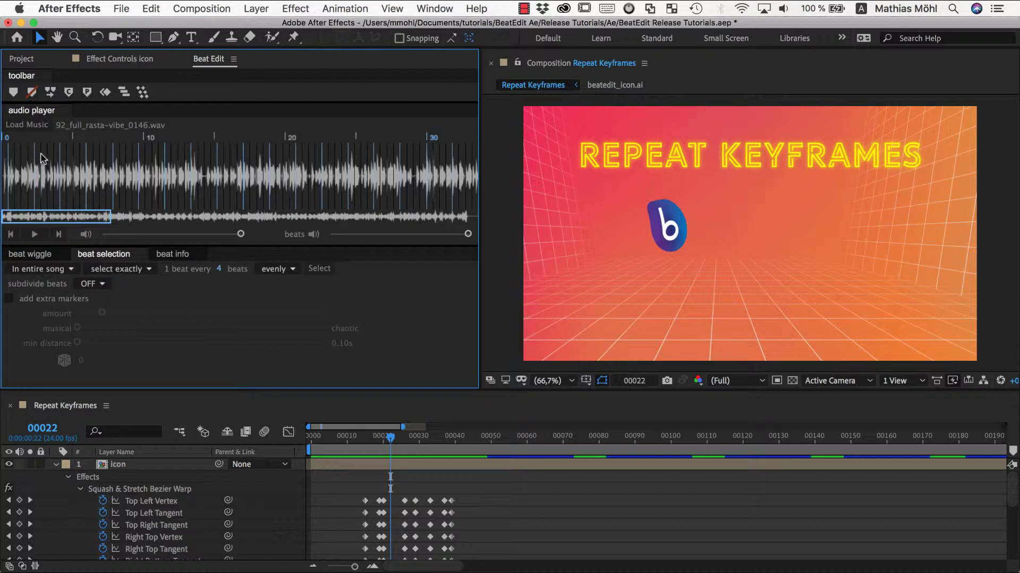
click(321, 268)
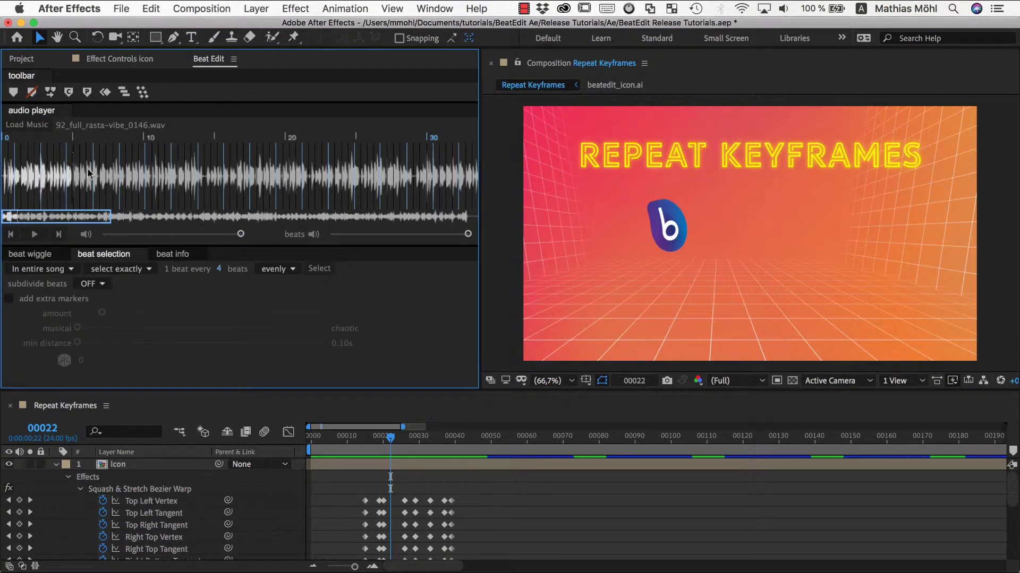
click(317, 269)
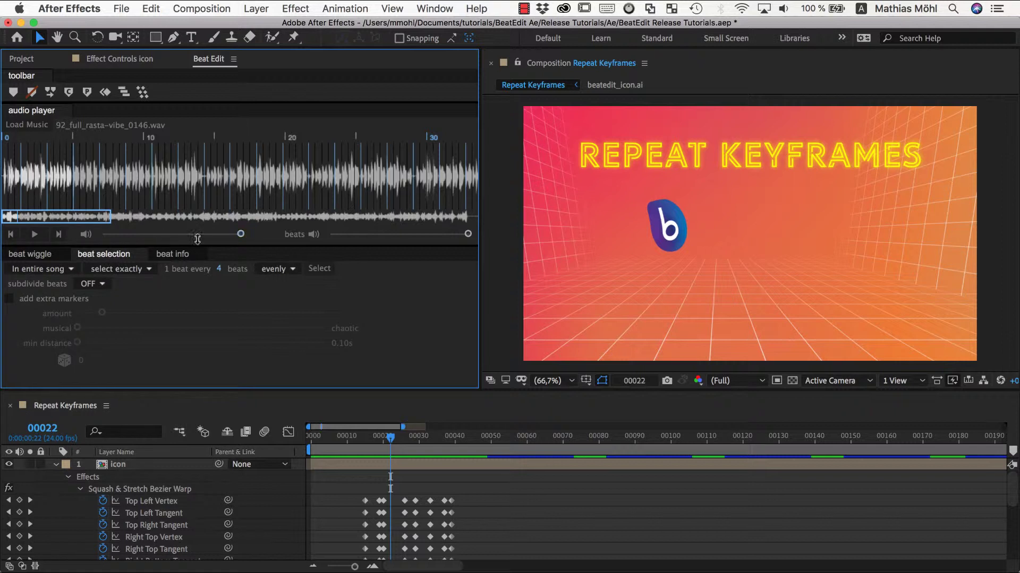
click(10, 234)
click(35, 234)
click(35, 234)
click(68, 156)
click(318, 269)
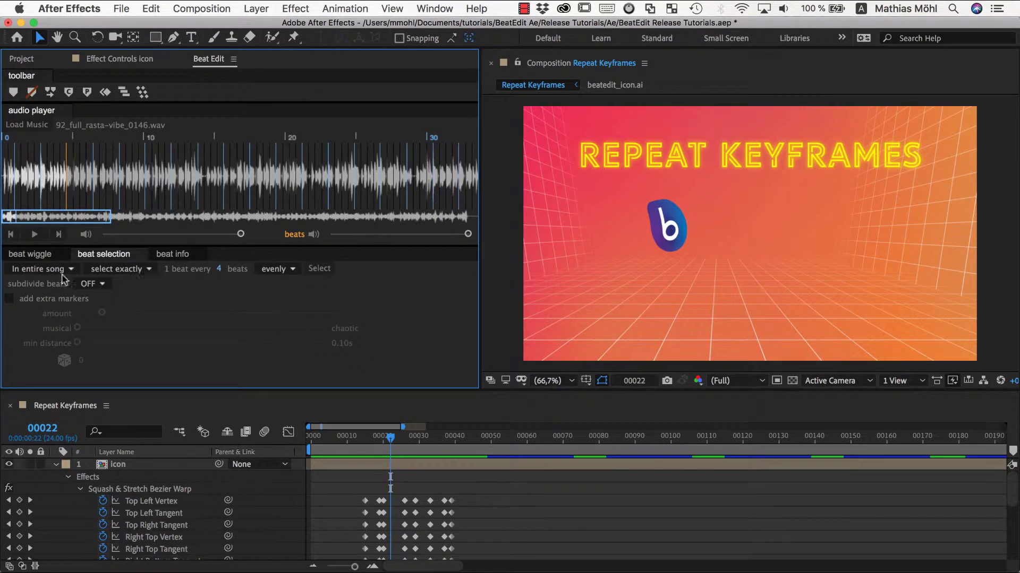
click(35, 235)
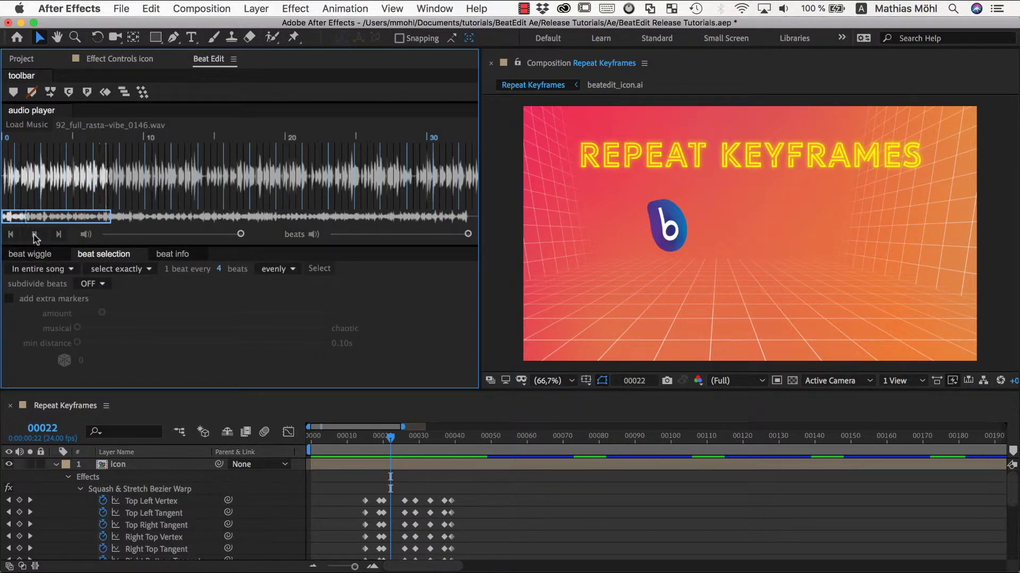
click(35, 234)
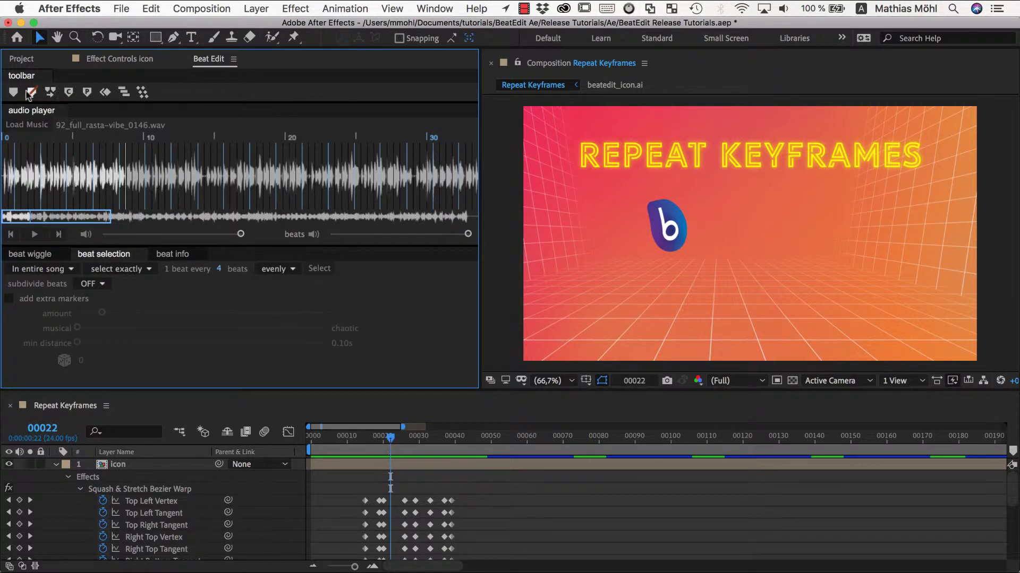
Step: Create composition markers on every fourth beat and select the icon's jump keyframes
click(14, 93)
drag(355, 481, 470, 527)
scroll(469, 525, up, 10)
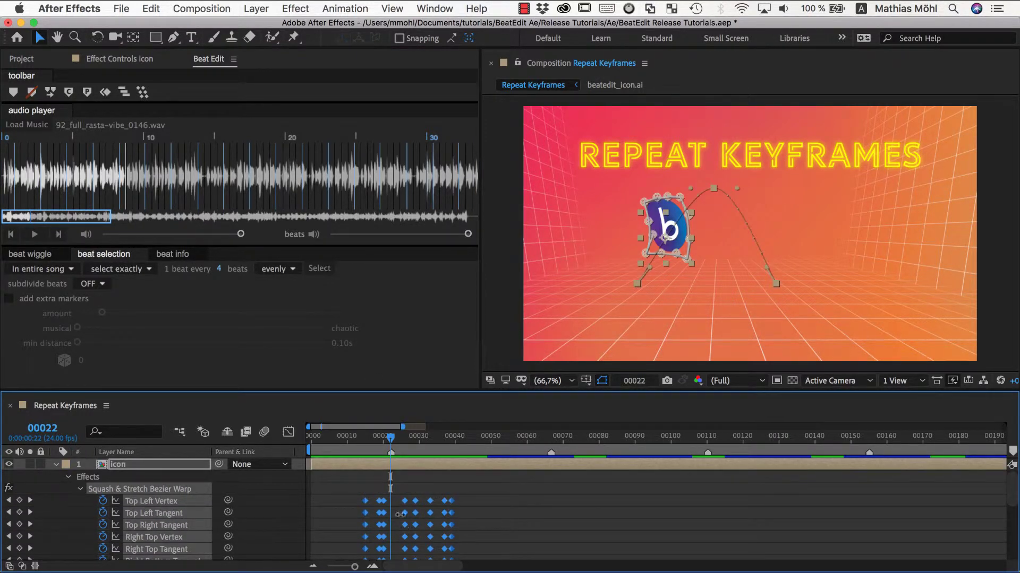
key(space)
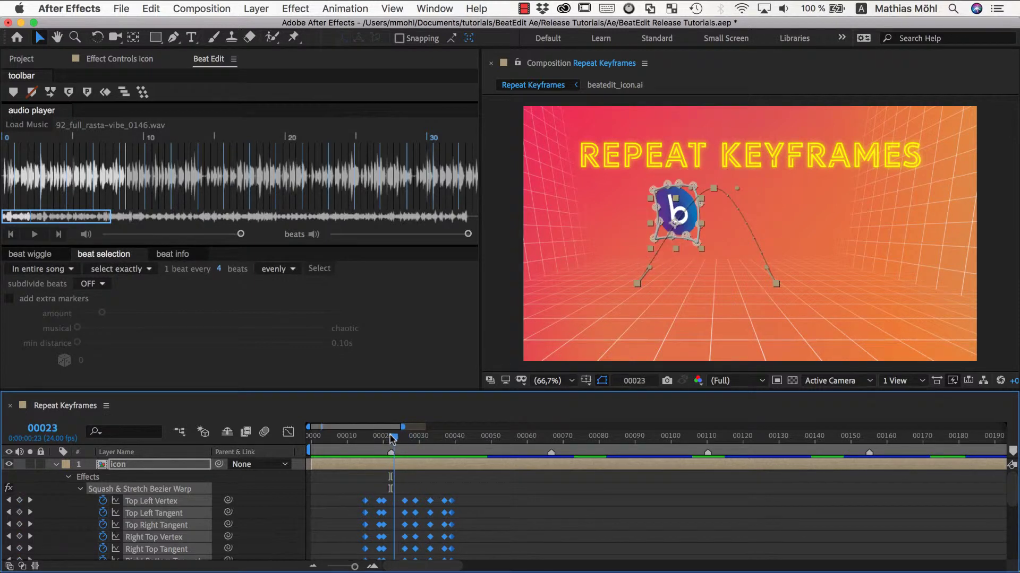
key(space)
Step: With the time set to frame 22, repeat the jump keyframes at each marker
key(Page_Down)
drag(394, 438, 707, 438)
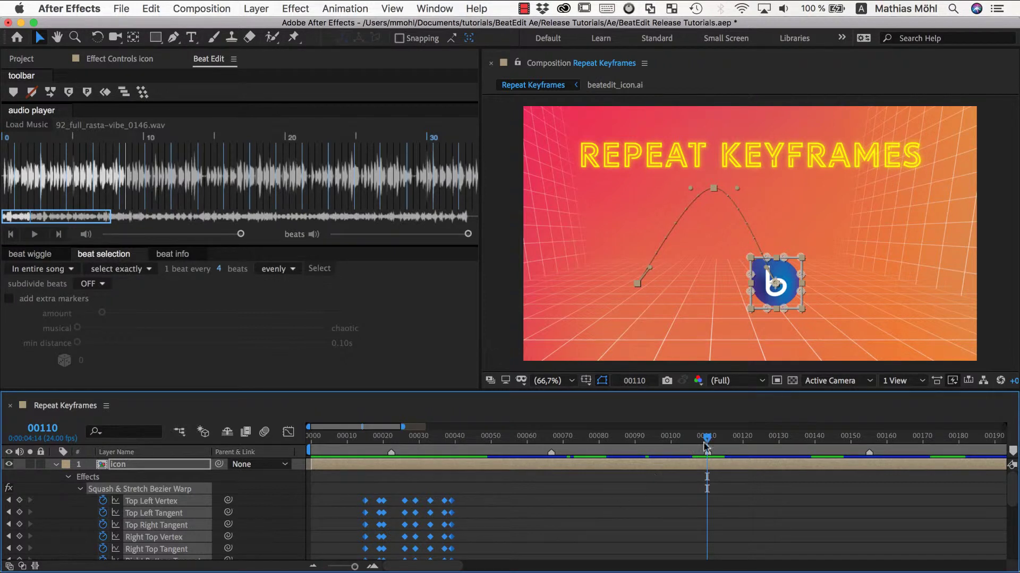
mouse_move(418, 518)
click(391, 436)
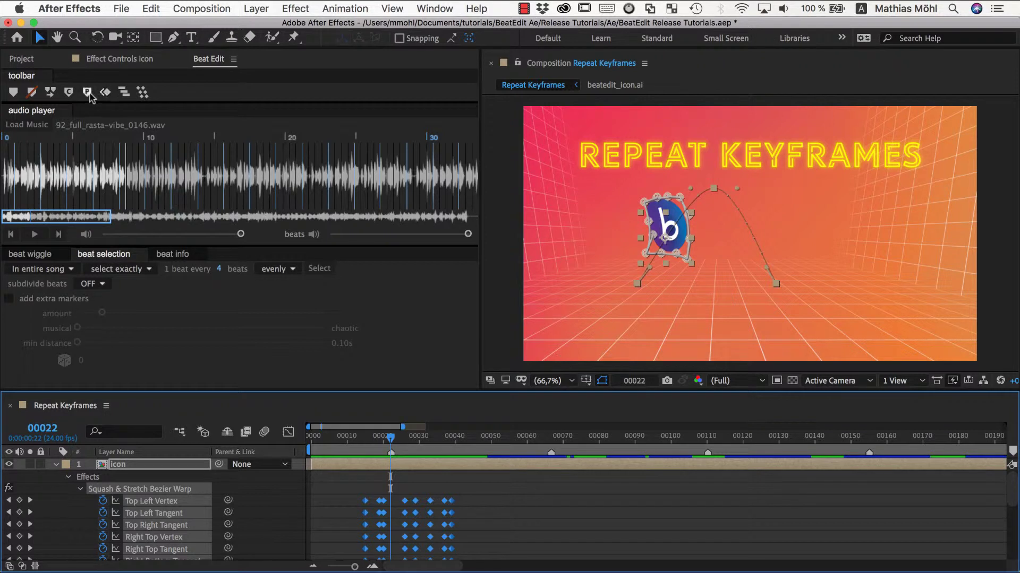
click(105, 93)
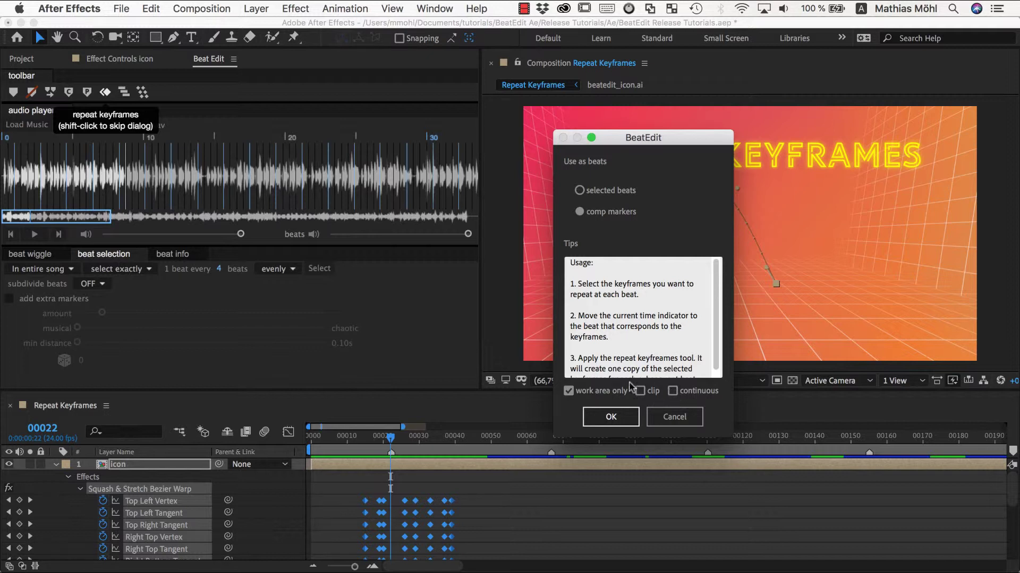
click(610, 418)
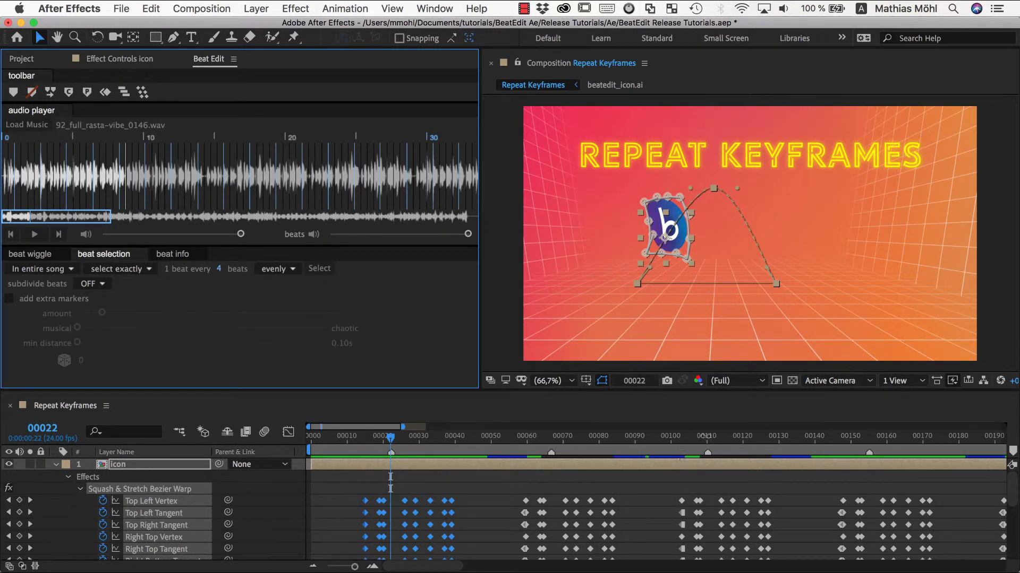
Step: Preview the repeated jumps from the start, then undo the keyframe repetition
drag(390, 437, 293, 444)
key(space)
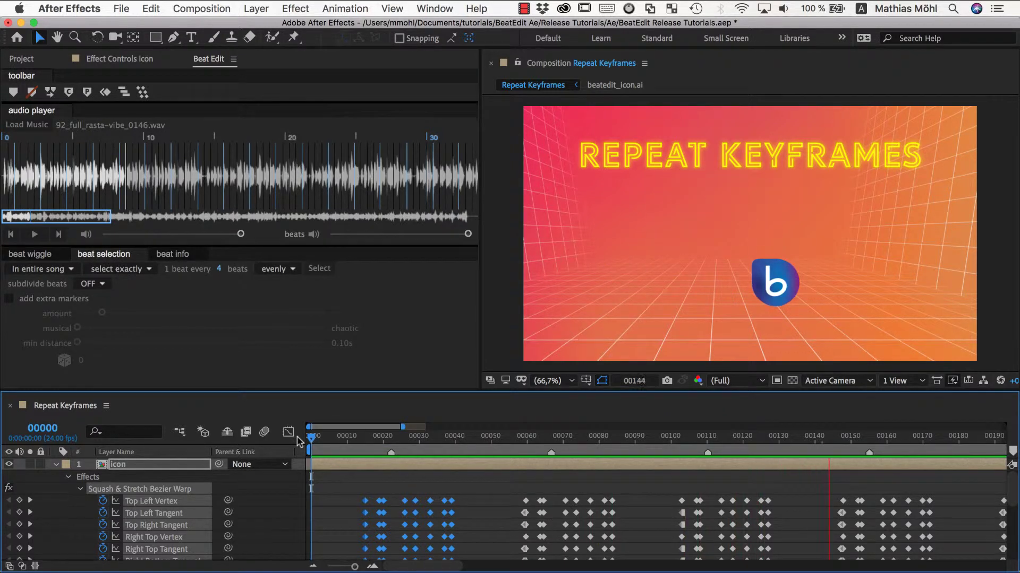
key(space)
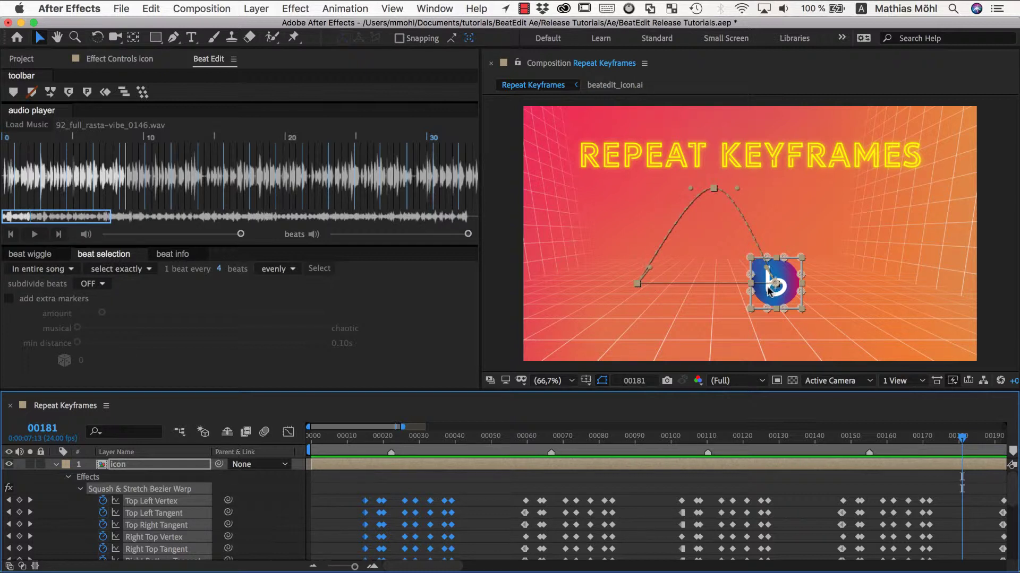
key(super+z)
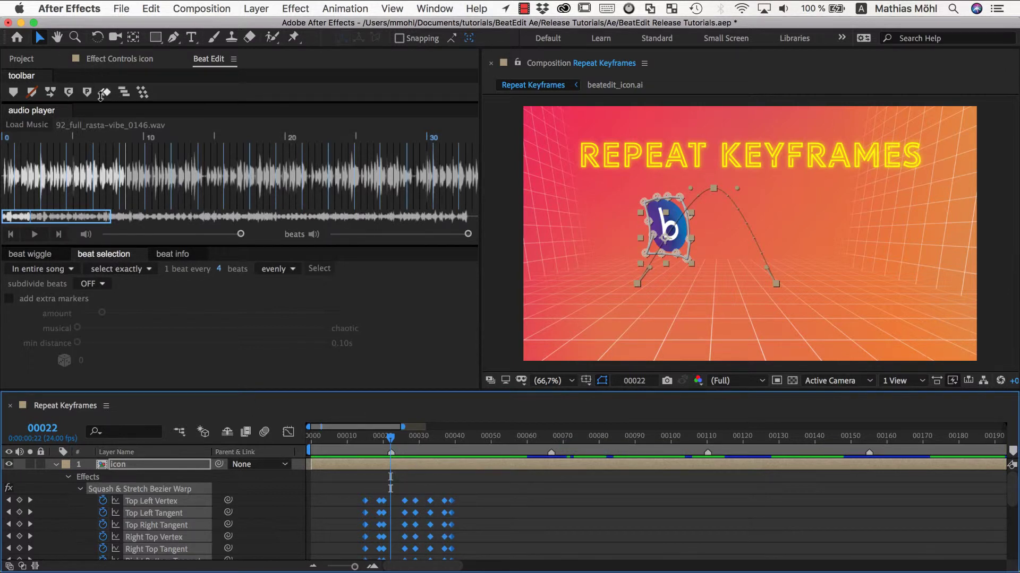
Step: Apply BeatEdit Repeat Keyframes with continuous enabled on every fourth-beat marker, then preview from the start
drag(390, 439, 391, 441)
scroll(466, 513, down, 5)
scroll(463, 519, up, 5)
click(105, 92)
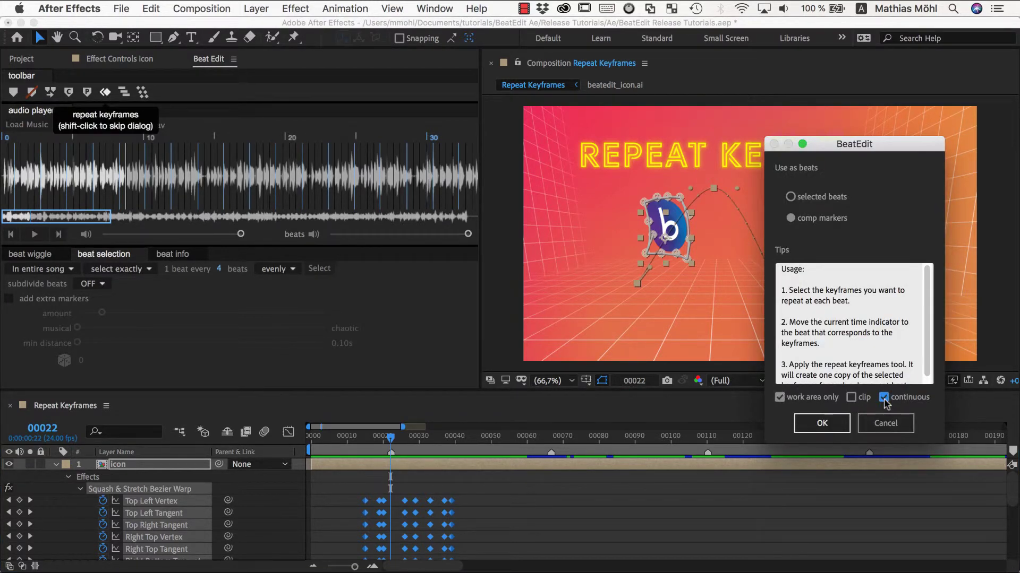
click(822, 423)
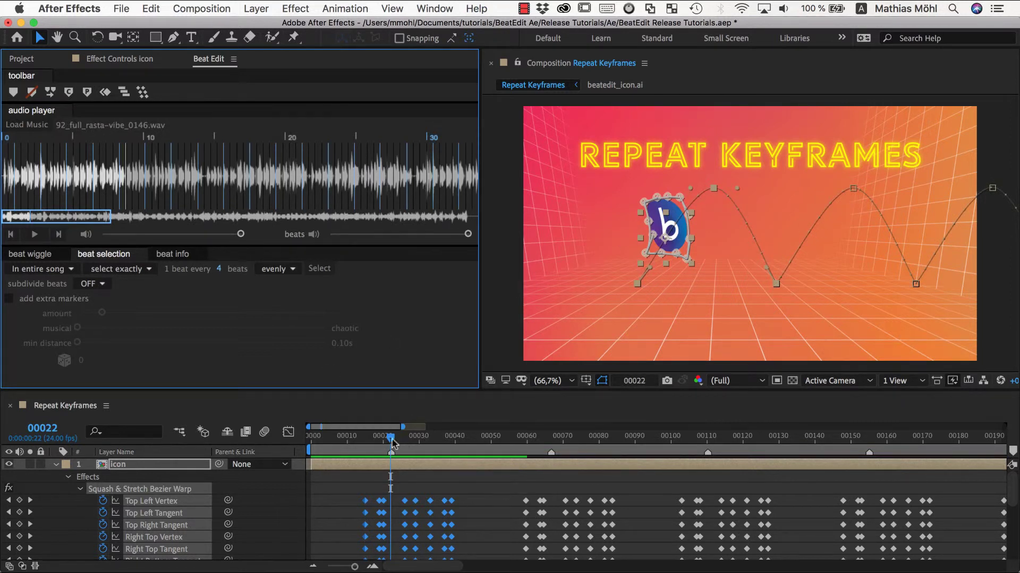
drag(391, 439, 283, 448)
key(space)
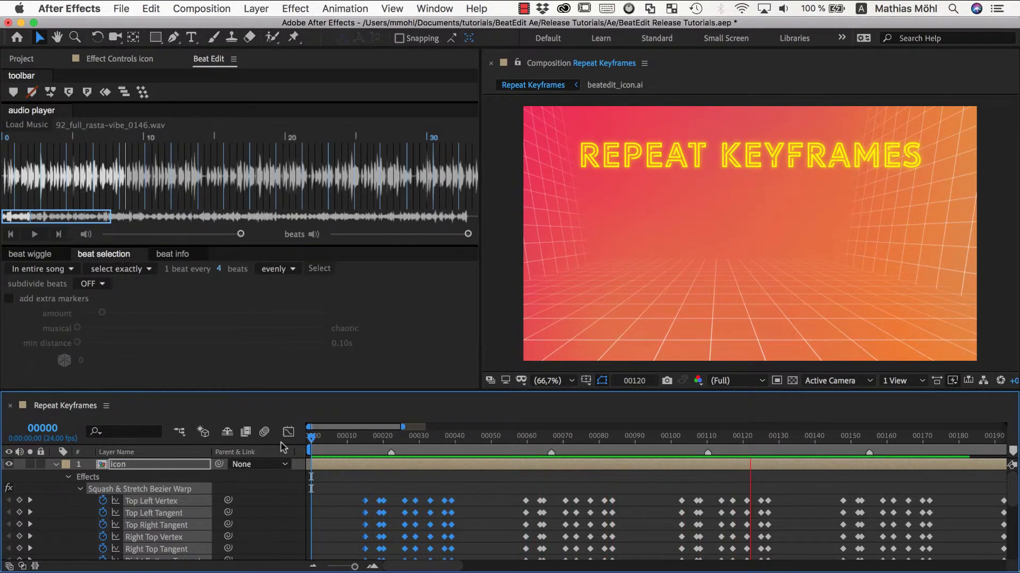
key(space)
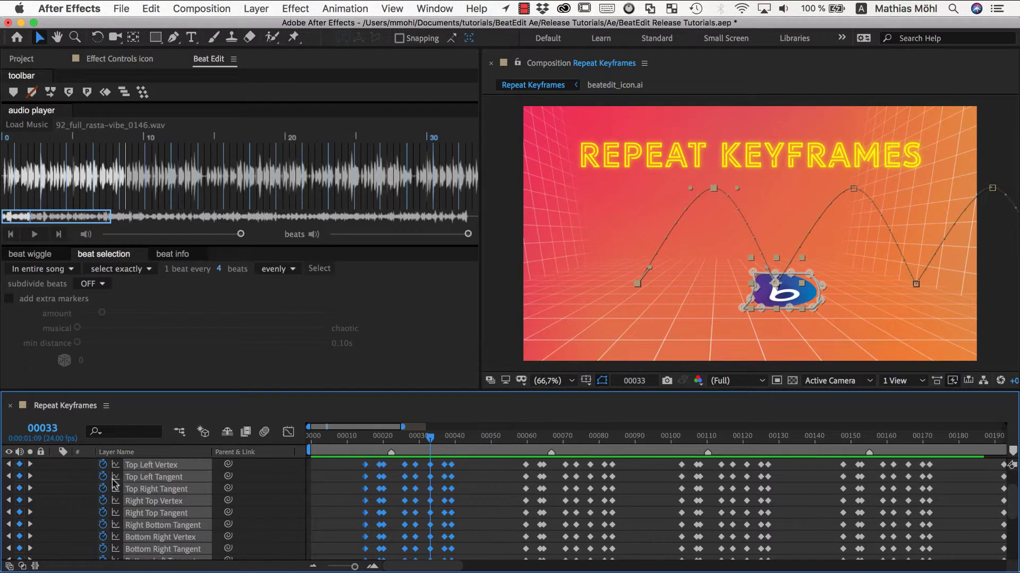
scroll(420, 518, down, 5)
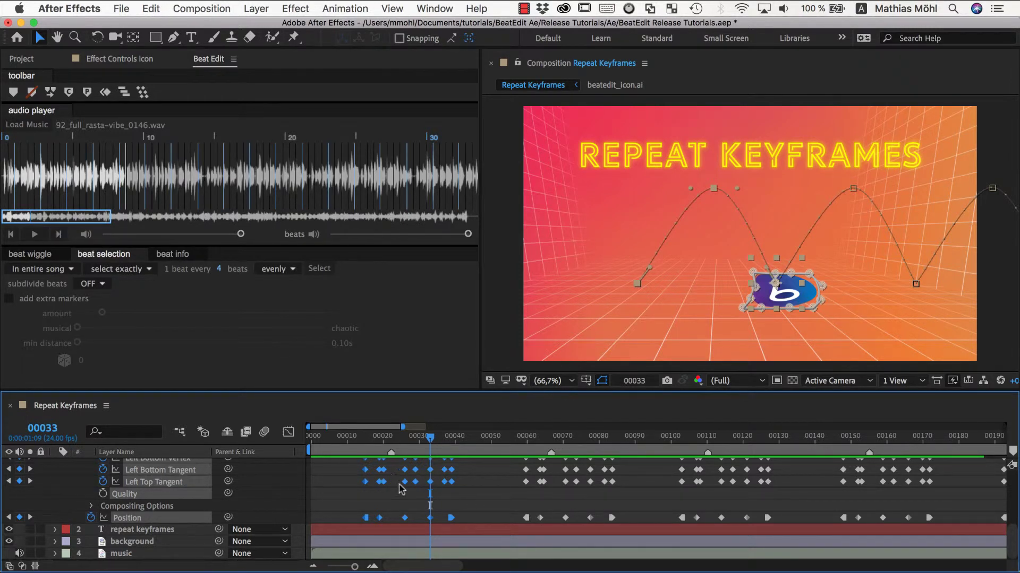
scroll(412, 481, up, 5)
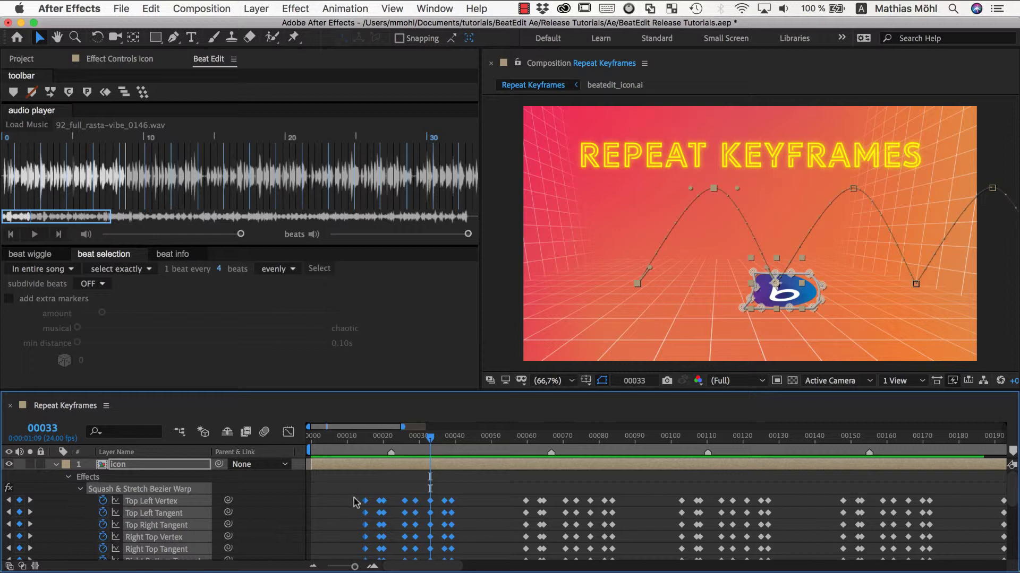
click(391, 436)
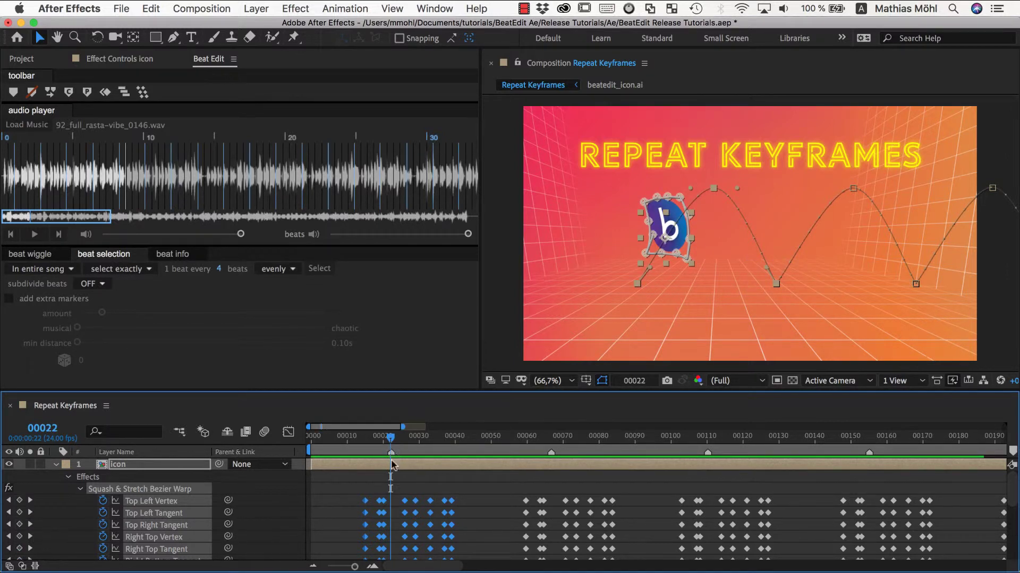
mouse_move(444, 526)
click(354, 482)
drag(342, 486, 459, 478)
mouse_move(615, 531)
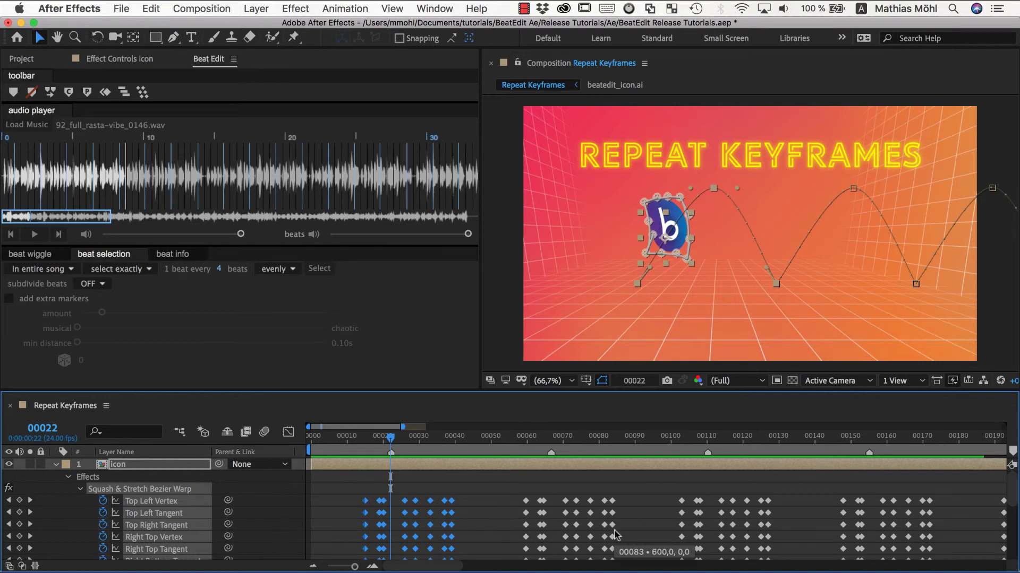